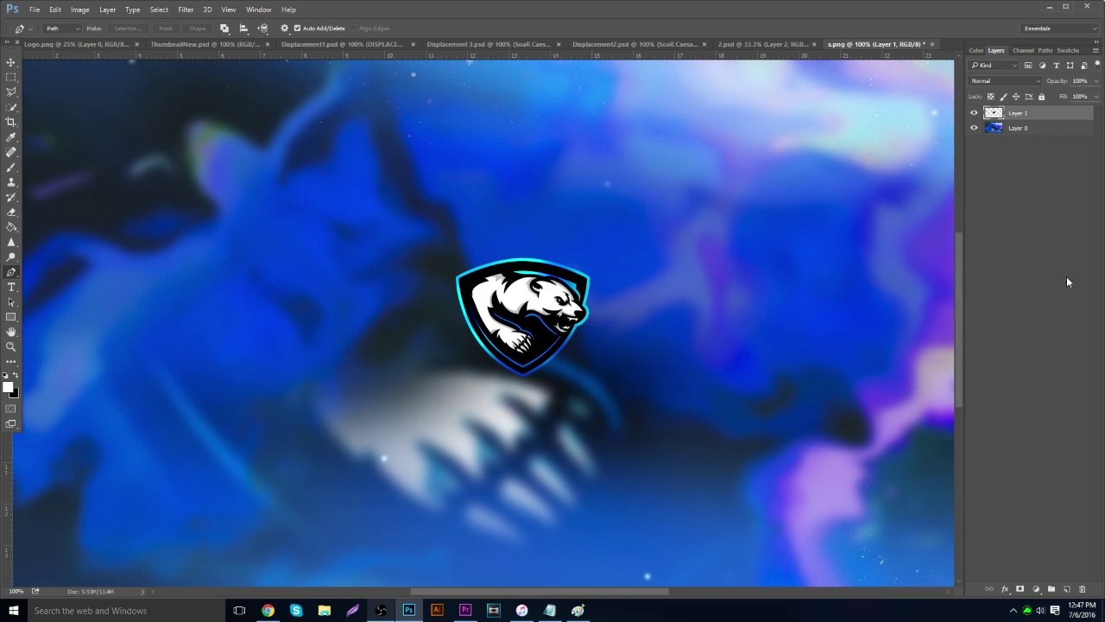
Add a new layer, draw a practice Pen path with one curved and one straight segment around the logo, and delete that path.
left_click(1068, 589)
left_click_drag(228, 220, 239, 219)
left_click_drag(380, 185, 518, 110)
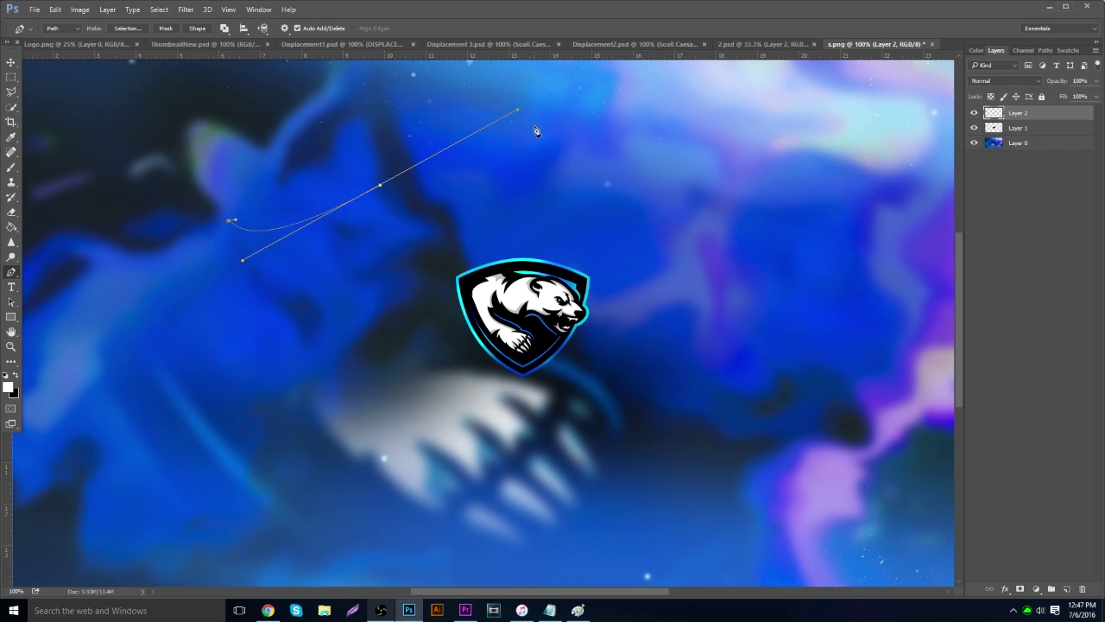
left_click(732, 290)
key("ctrl+z")
left_click(739, 364)
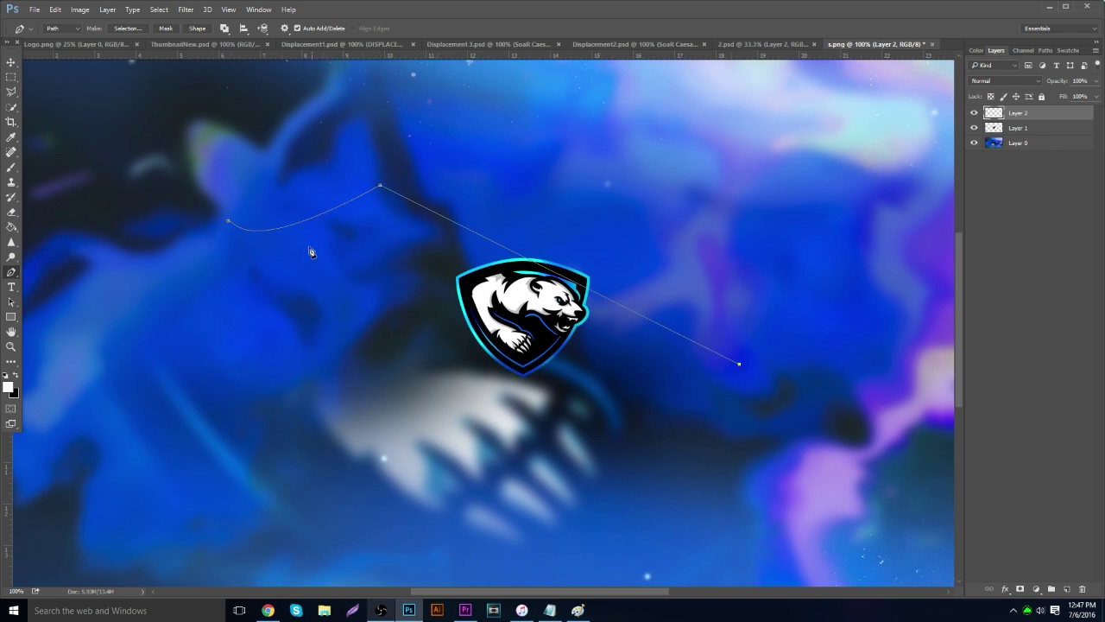
right_click(416, 172)
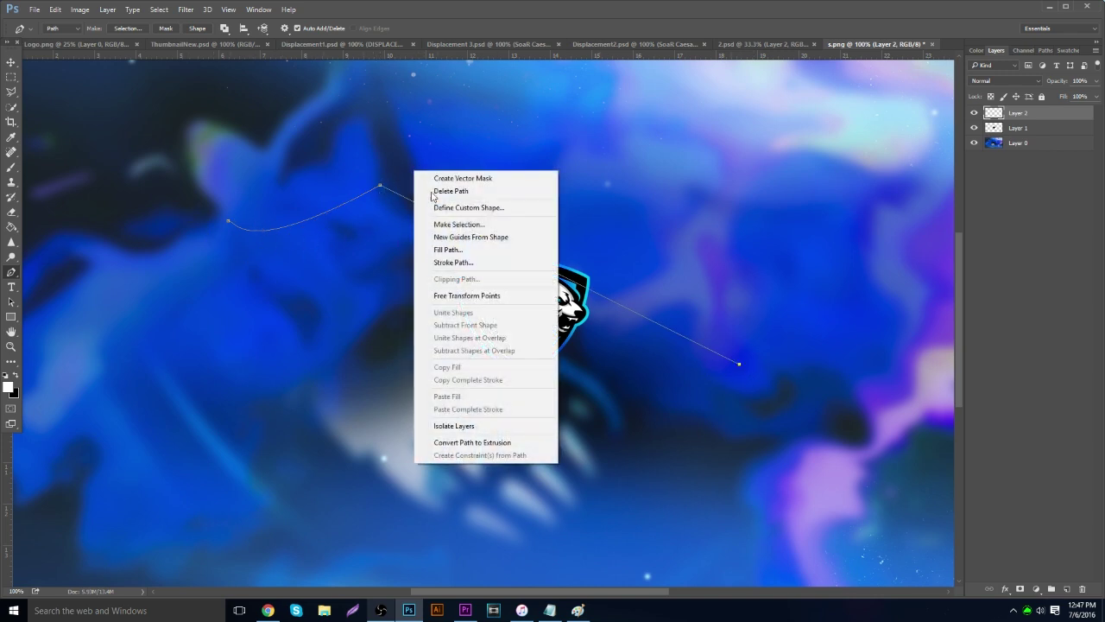
left_click(435, 192)
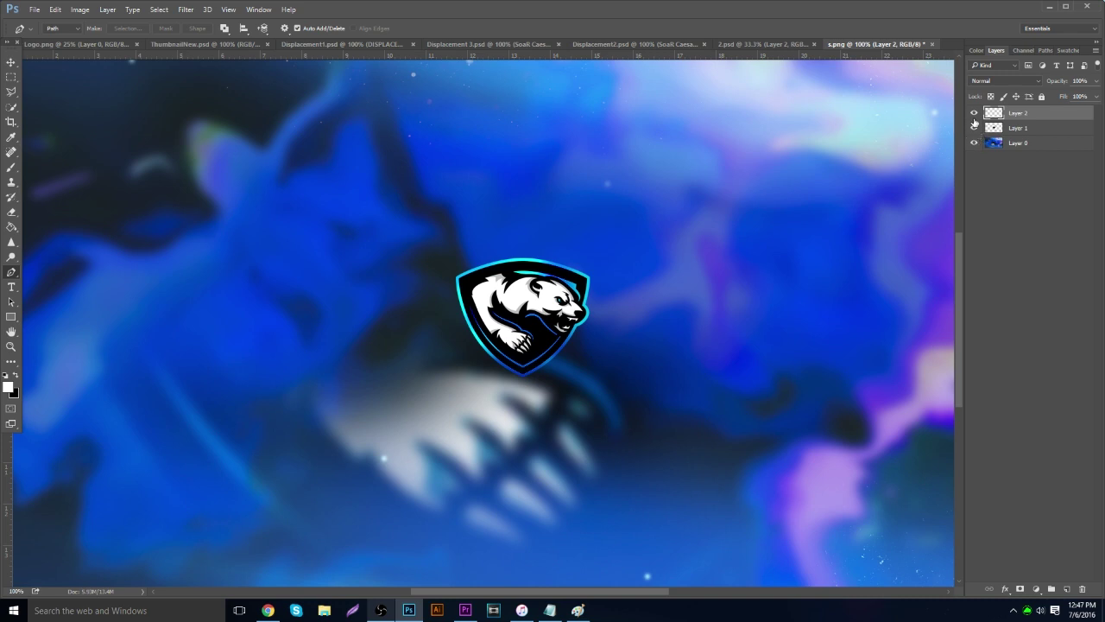
Check the existing logo cutout with Layer 0 temporarily hidden, and delete Layer 1.
left_click(975, 144)
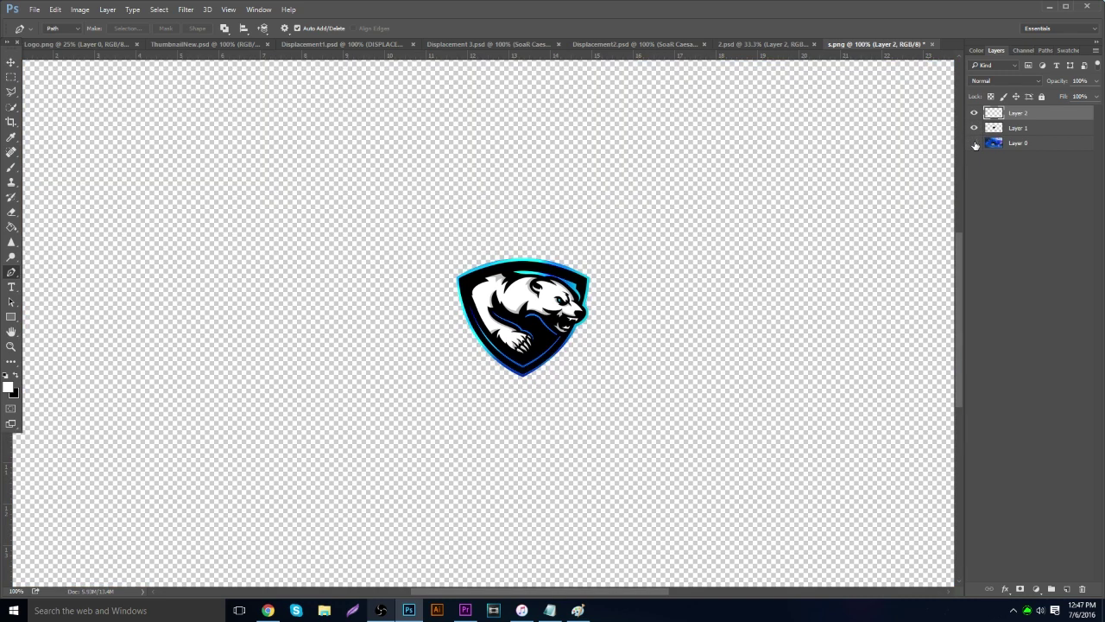
left_click(975, 143)
left_click(1036, 128)
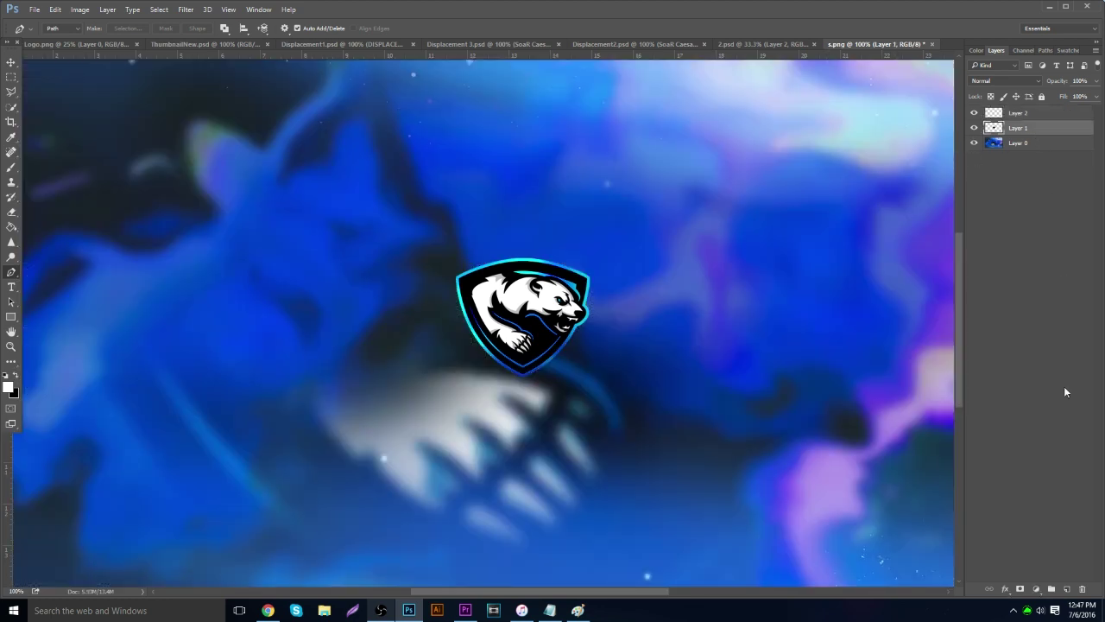
left_click(1083, 589)
Start a Pen path at the shield's upper-left corner and curve it along the top edge to the upper-right corner.
left_click(12, 346)
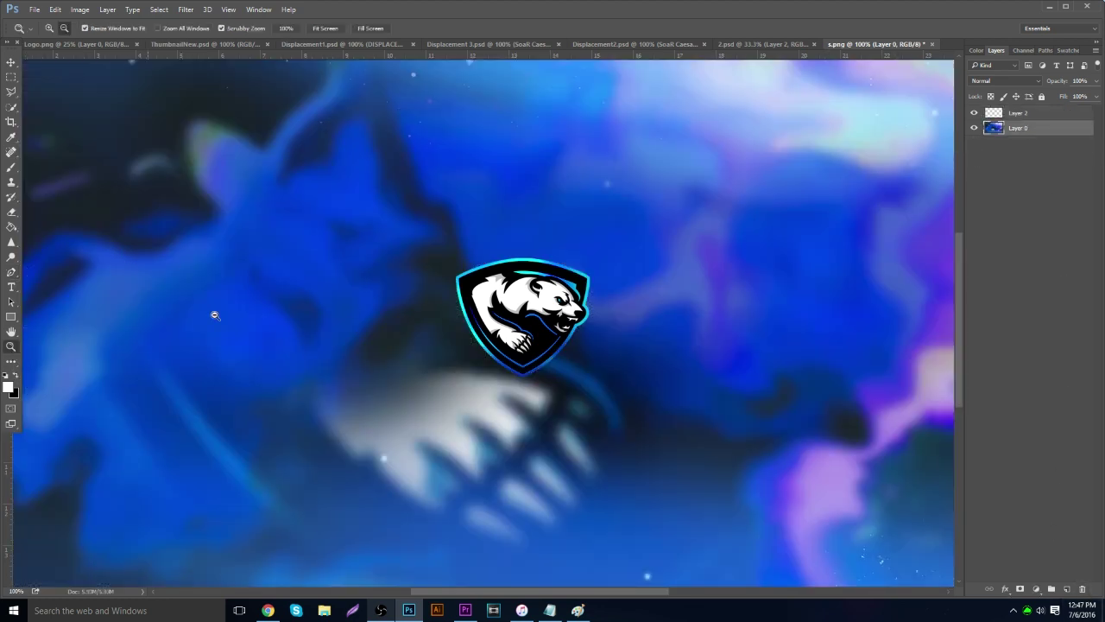
left_click_drag(545, 318, 368, 293)
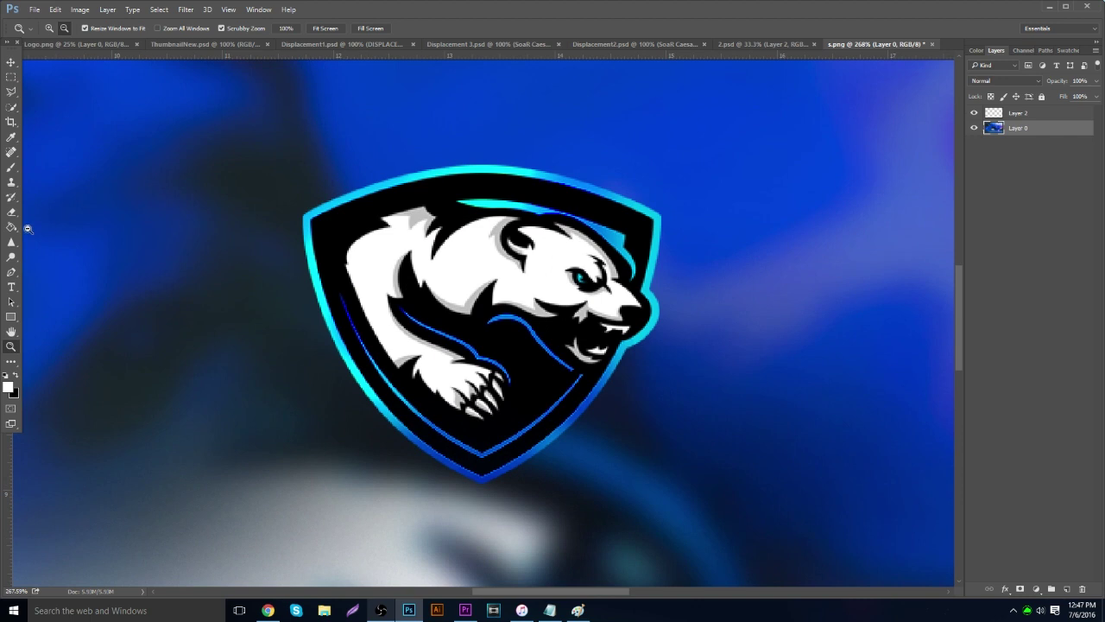
left_click(11, 271)
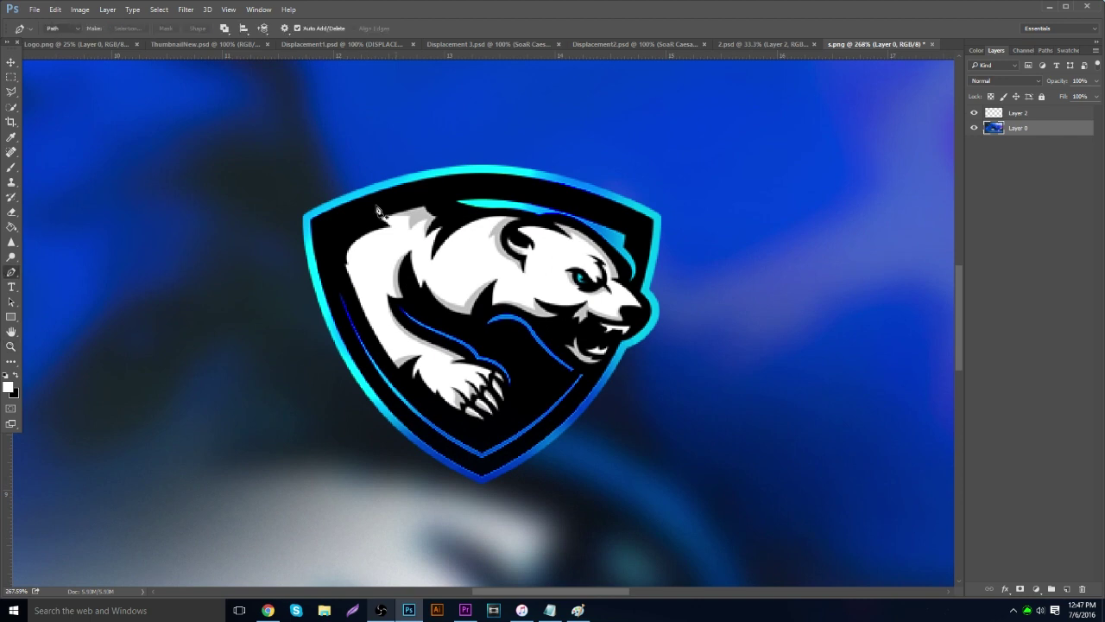
left_click(306, 221)
left_click_drag(662, 218, 859, 328)
left_click(781, 397)
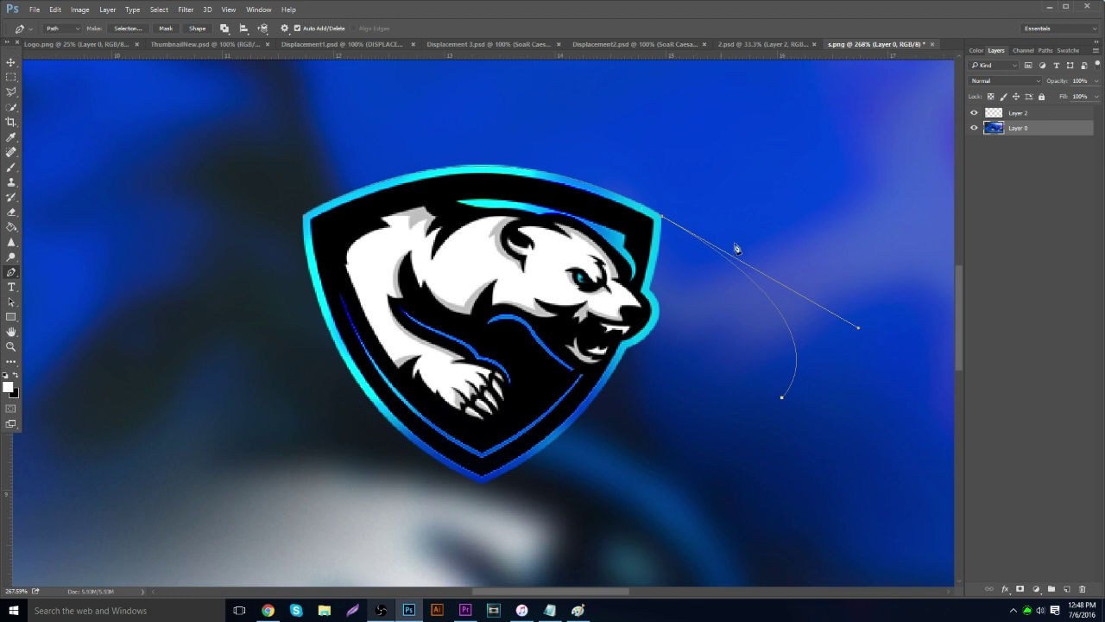
key("ctrl+z")
left_click(689, 286)
key("ctrl+z")
left_click(651, 290)
key("ctrl+z")
Remove the outgoing handle at the shield's upper-right corner and trace the path down the right edge and around the bear's muzzle.
left_click(662, 217, "alt")
left_click(654, 296)
left_click_drag(641, 300, 640, 310)
left_click_drag(628, 349, 580, 369)
left_click(627, 348, "alt")
Curve the path down to the shield's bottom tip and close it along the left edge at the starting corner.
left_click_drag(481, 485, 377, 533)
left_click(481, 489)
left_click_drag(307, 220, 297, 122)
Convert the closed shield path into a new anti-aliased selection with a 0-pixel feather radius.
scroll(346, 253, "down", 7)
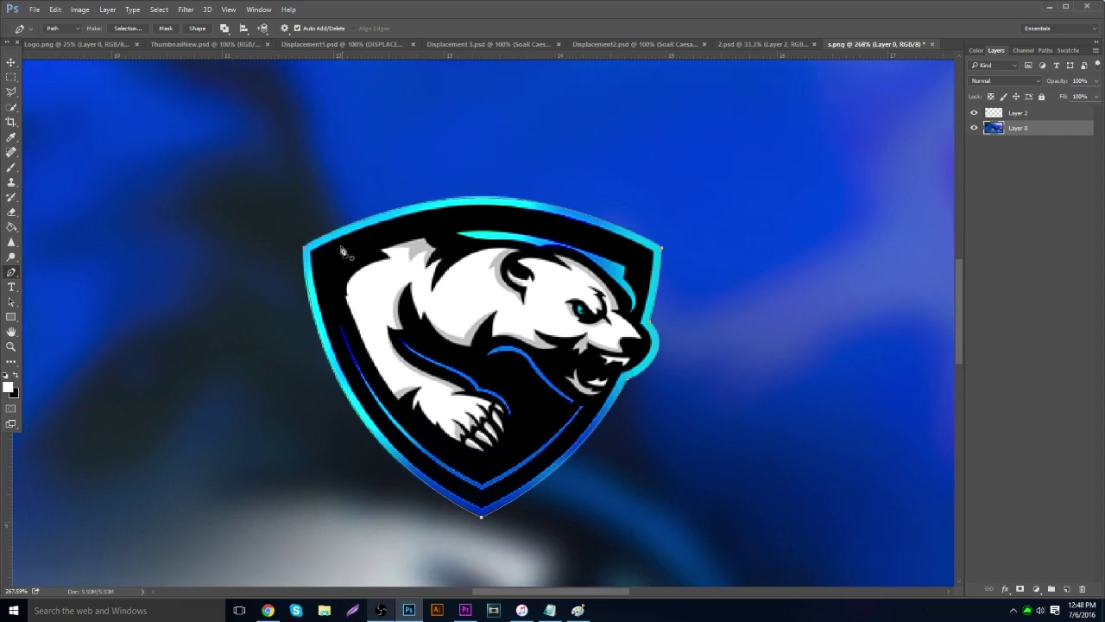
scroll(341, 203, "up", 1)
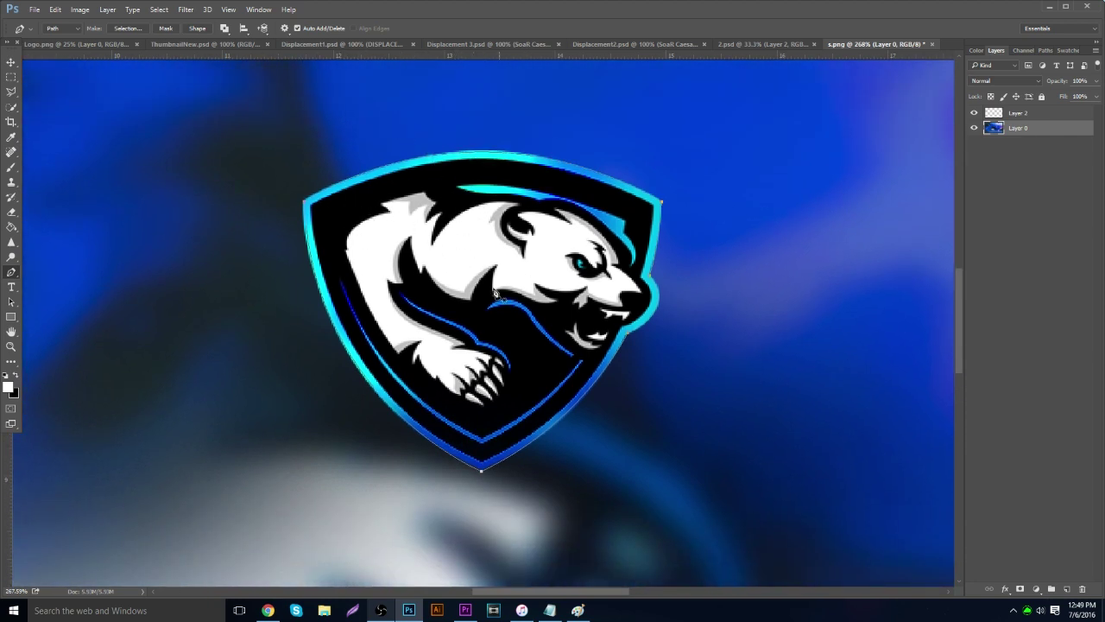
right_click(471, 260)
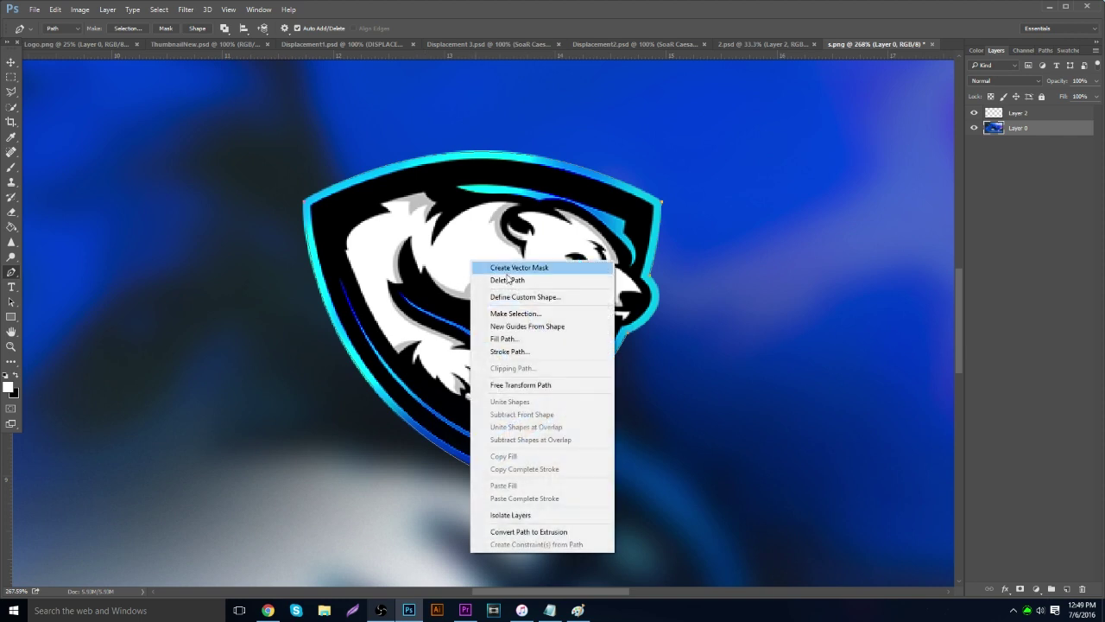
left_click(527, 314)
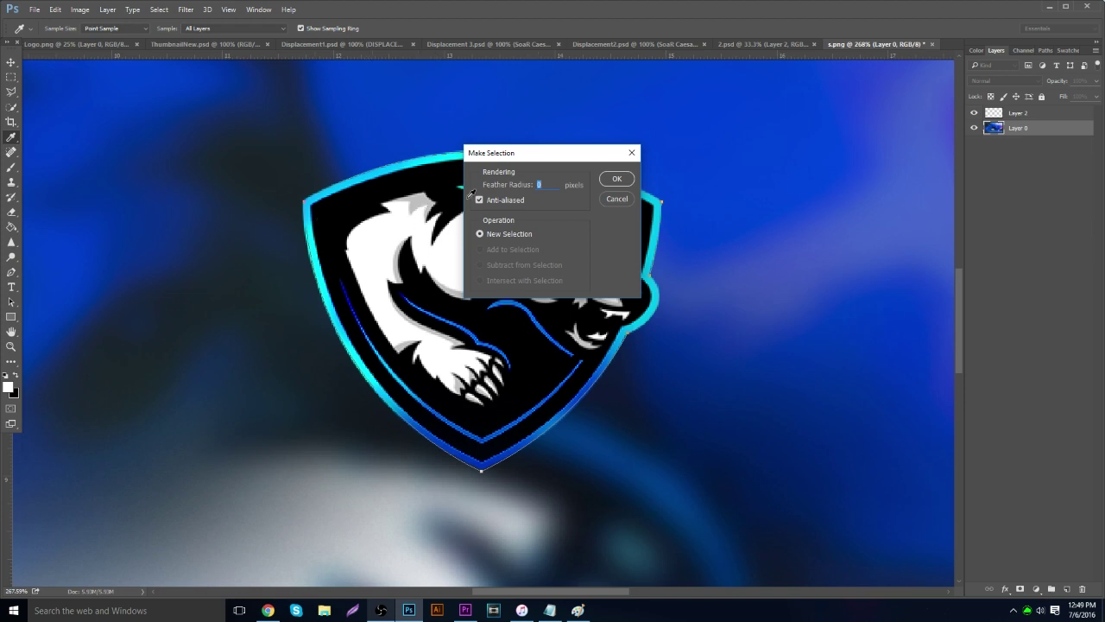
left_click(613, 180)
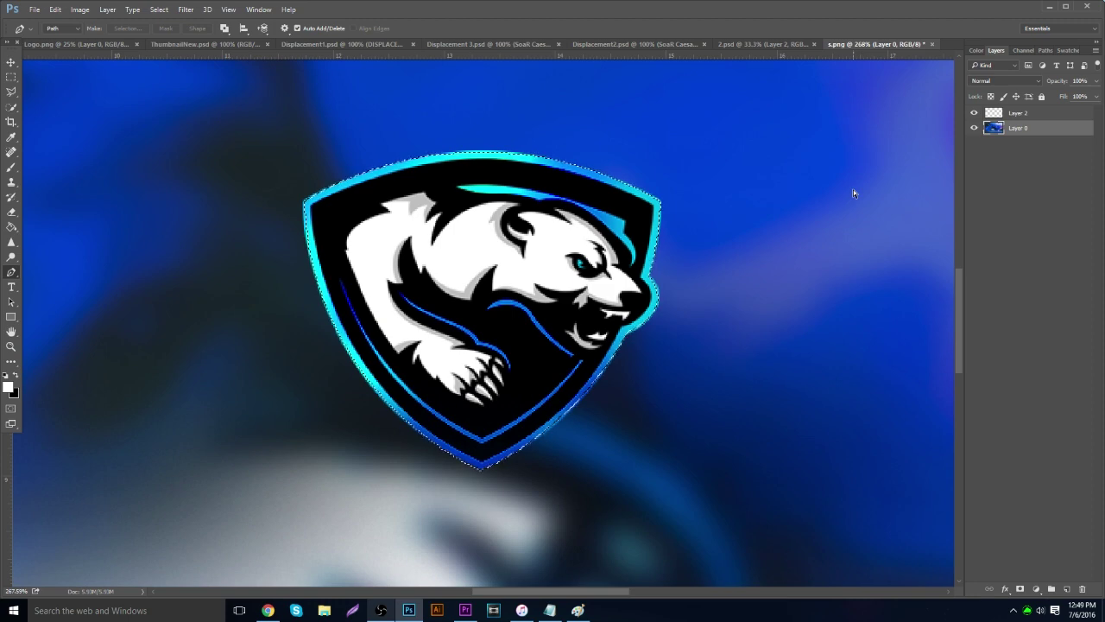
Copy the selected logo onto its own layer and check the cutout with Layer 0 temporarily hidden.
key("ctrl+j")
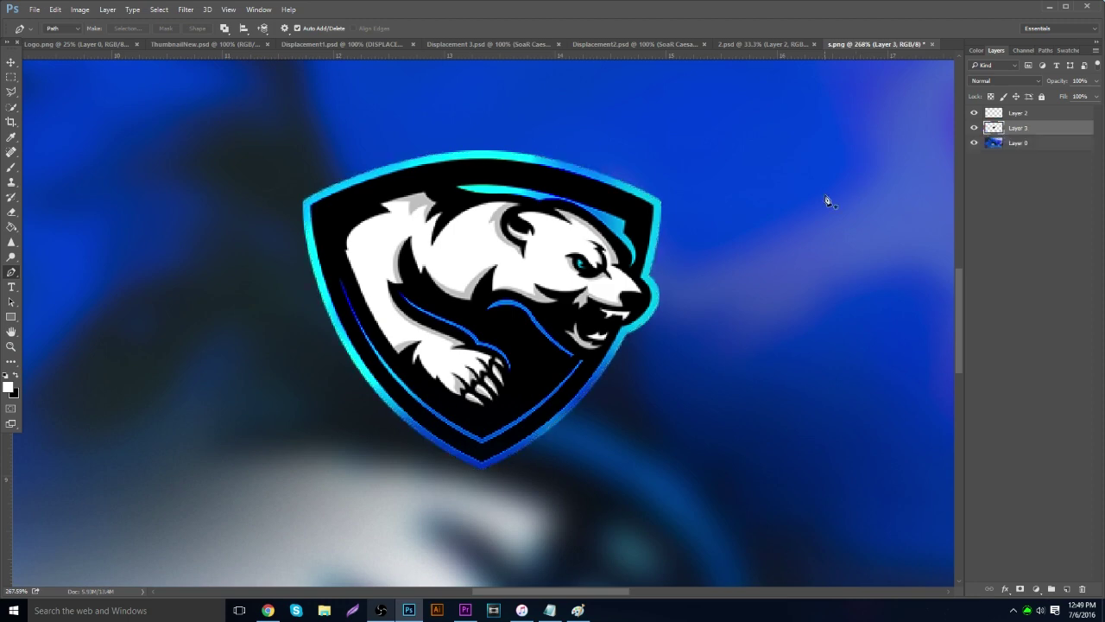
left_click(975, 142)
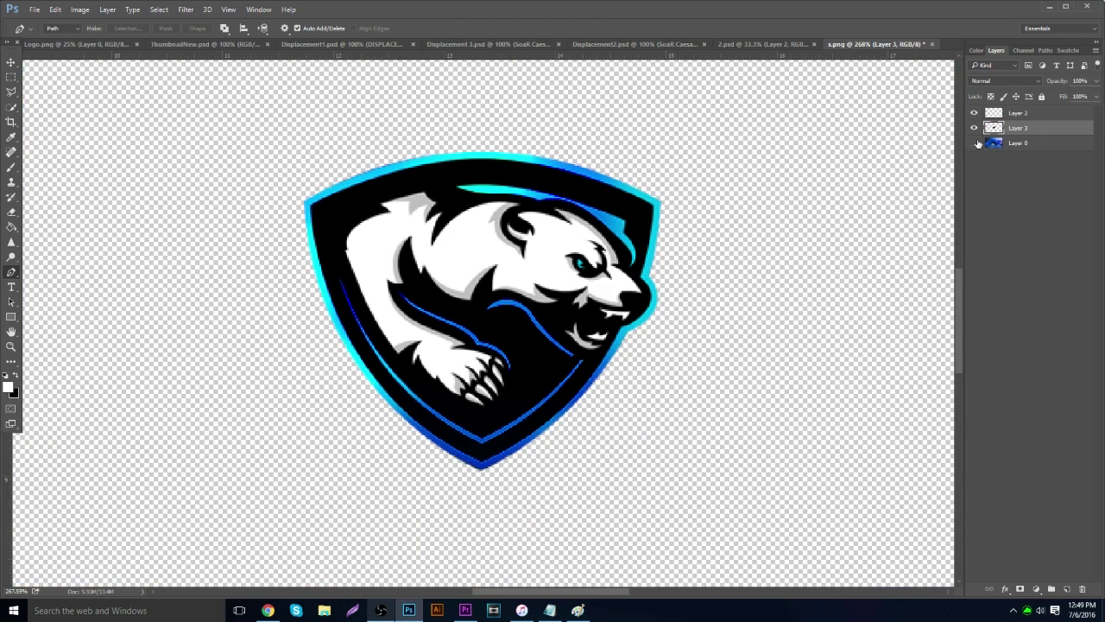
left_click(975, 143)
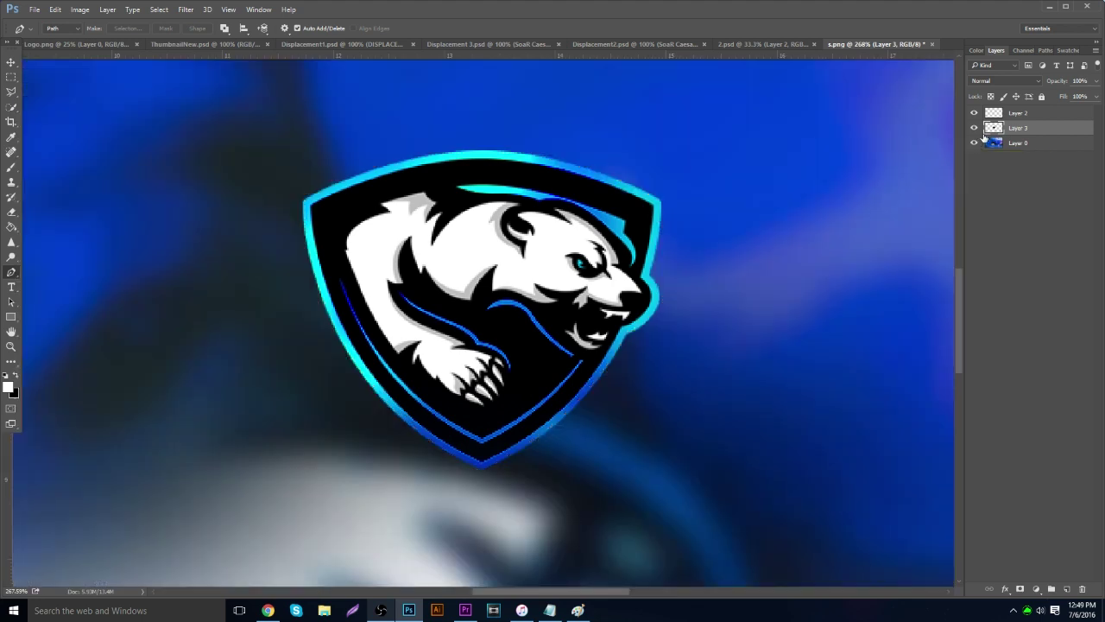
Add a new layer above the cut-out logo, place a test anchor point beside the shield, and discard the point.
left_click(1066, 589)
left_click(122, 284)
right_click(164, 285)
left_click(141, 267)
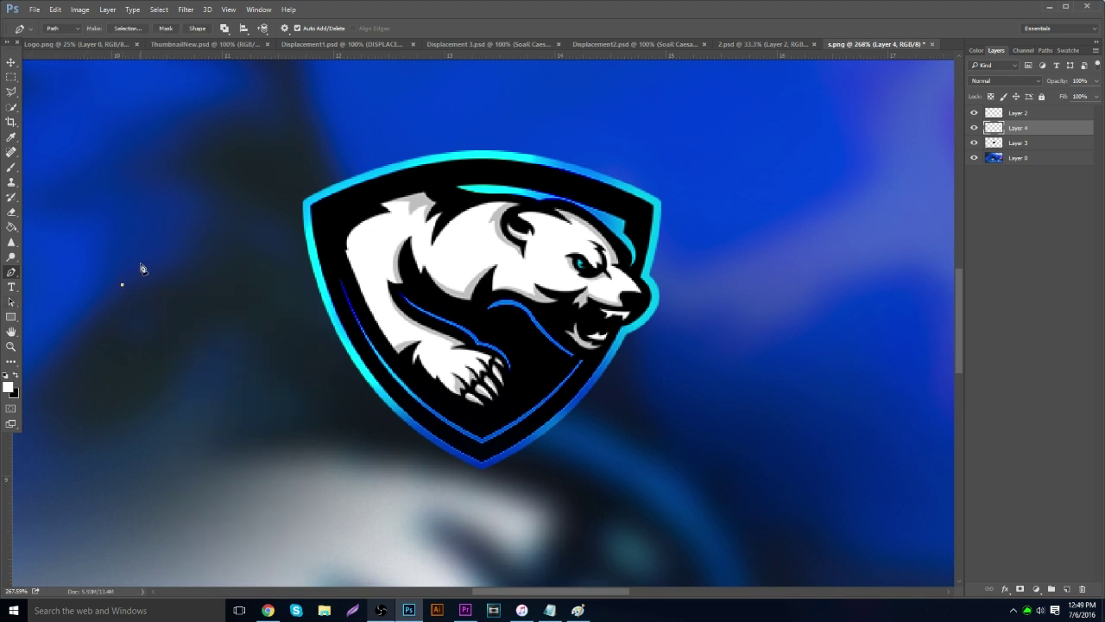
right_click(142, 264)
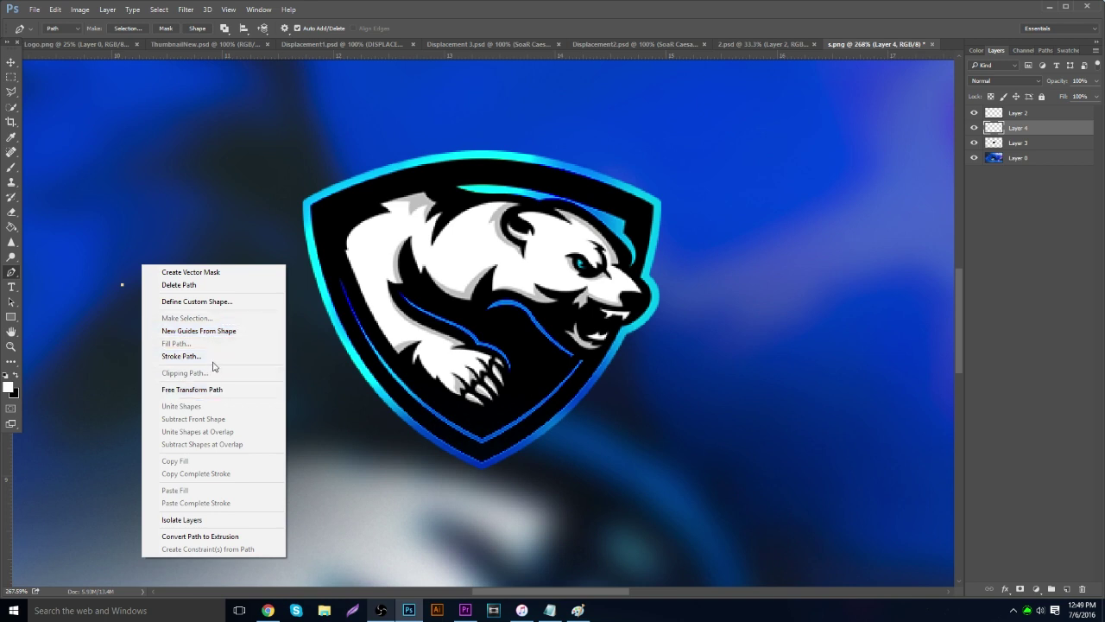
left_click(190, 170)
left_click(221, 184)
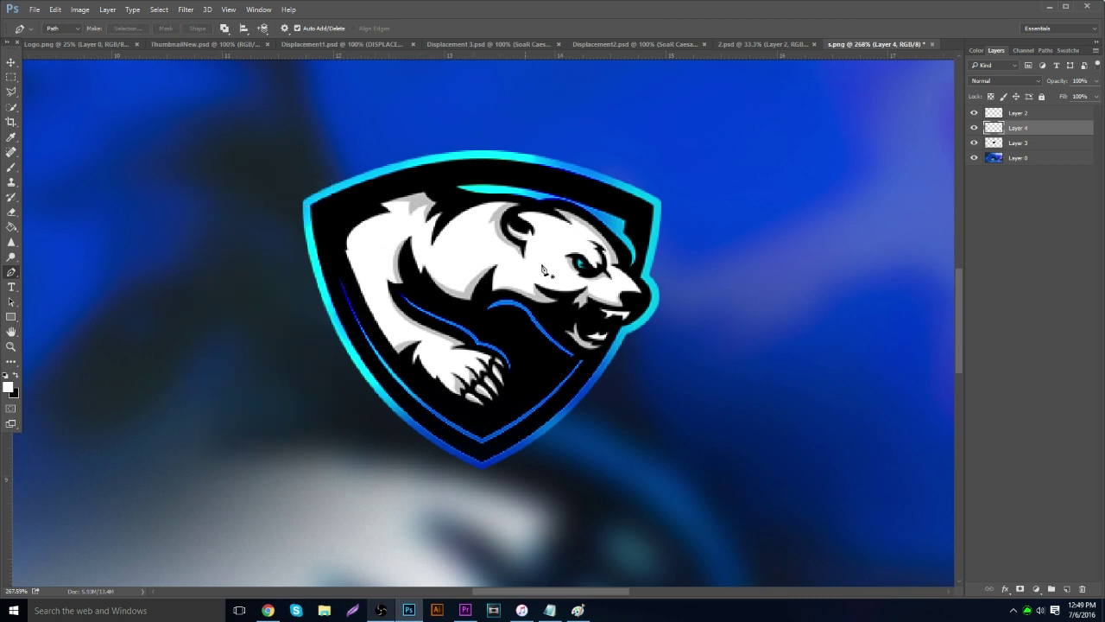
Draw a closed bandana-shaped Pen path from the bear's nose to below the ear, down under the jaw and around the muzzle.
left_click(651, 290)
left_click_drag(514, 245, 433, 163)
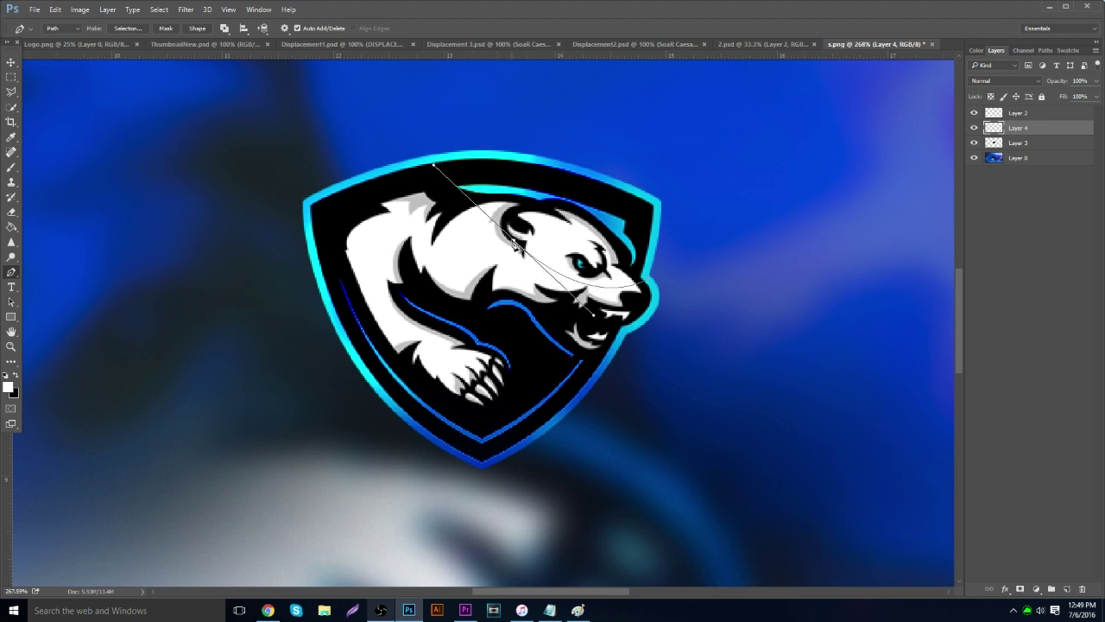
left_click(514, 245, "alt")
left_click_drag(593, 360, 667, 400)
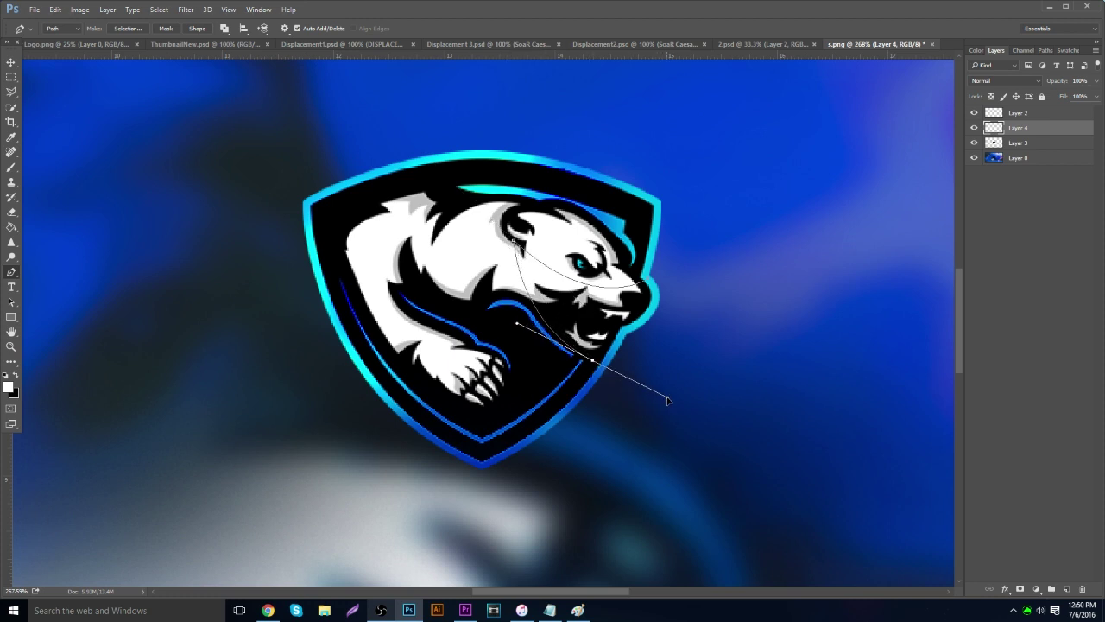
left_click(593, 360, "alt")
left_click(645, 297)
Fill the bandana path with colour 000000 in Normal mode at 100% opacity, and delete the path.
right_click(574, 309)
key("Escape")
right_click(599, 299)
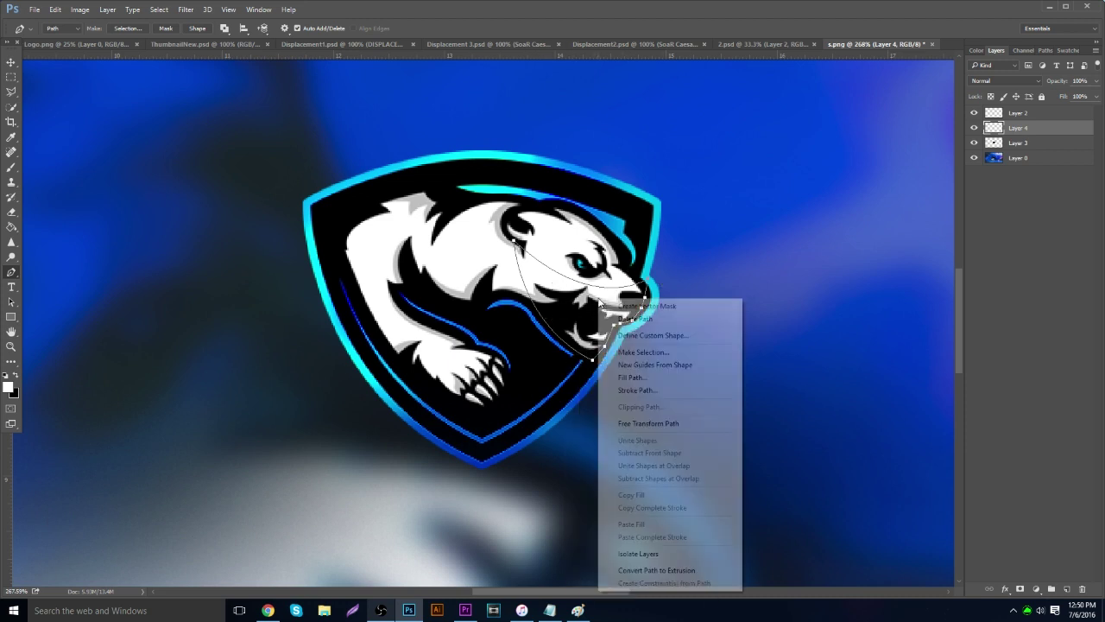
left_click(684, 375)
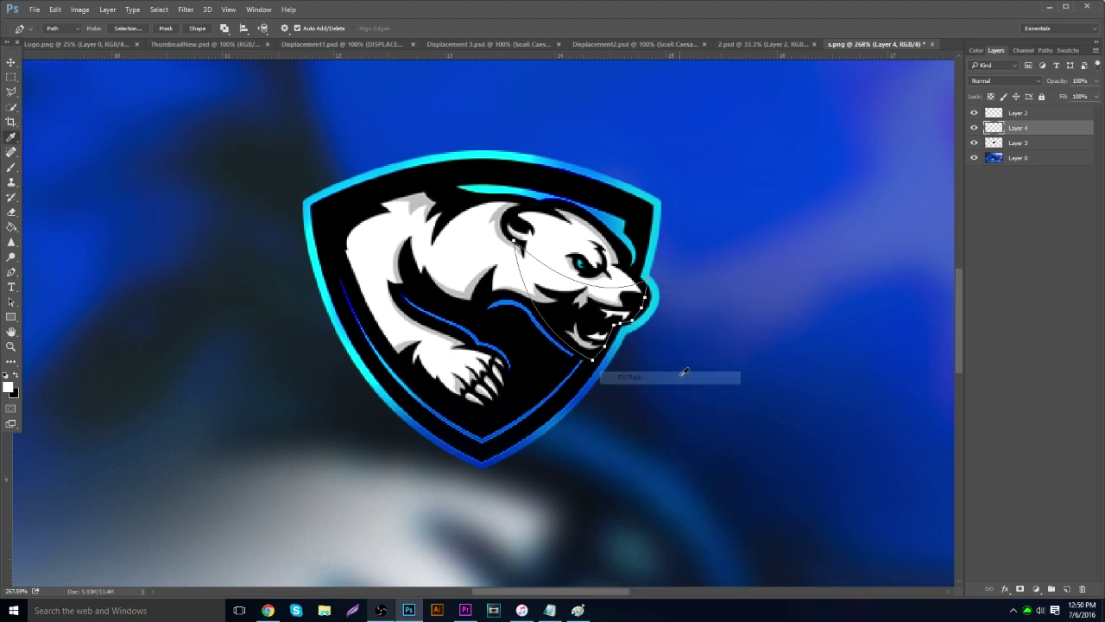
left_click(558, 173)
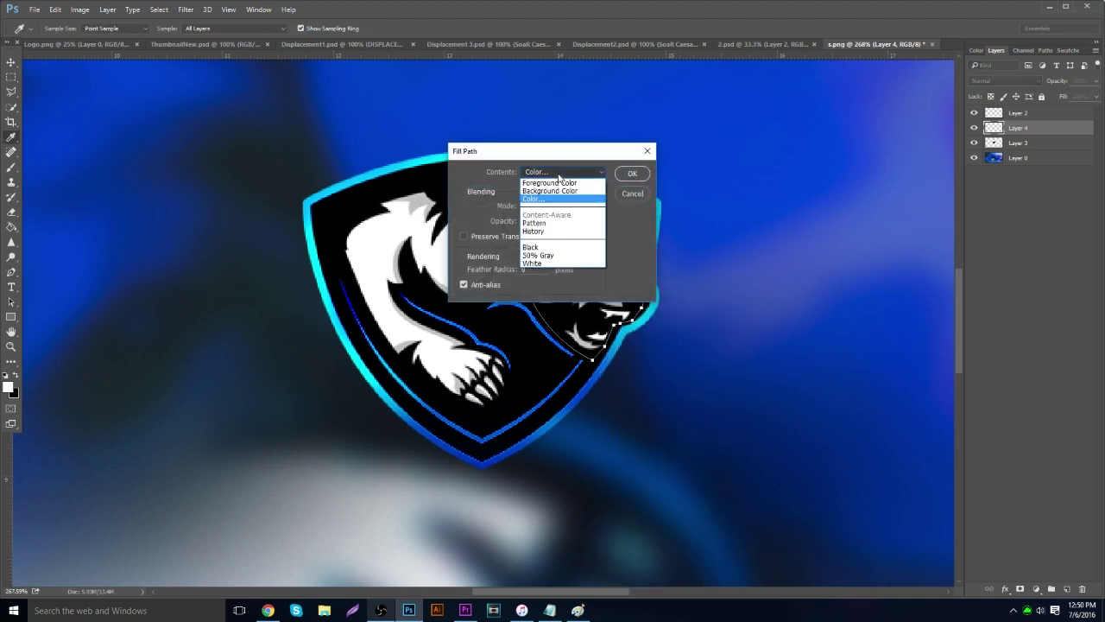
left_click(557, 200)
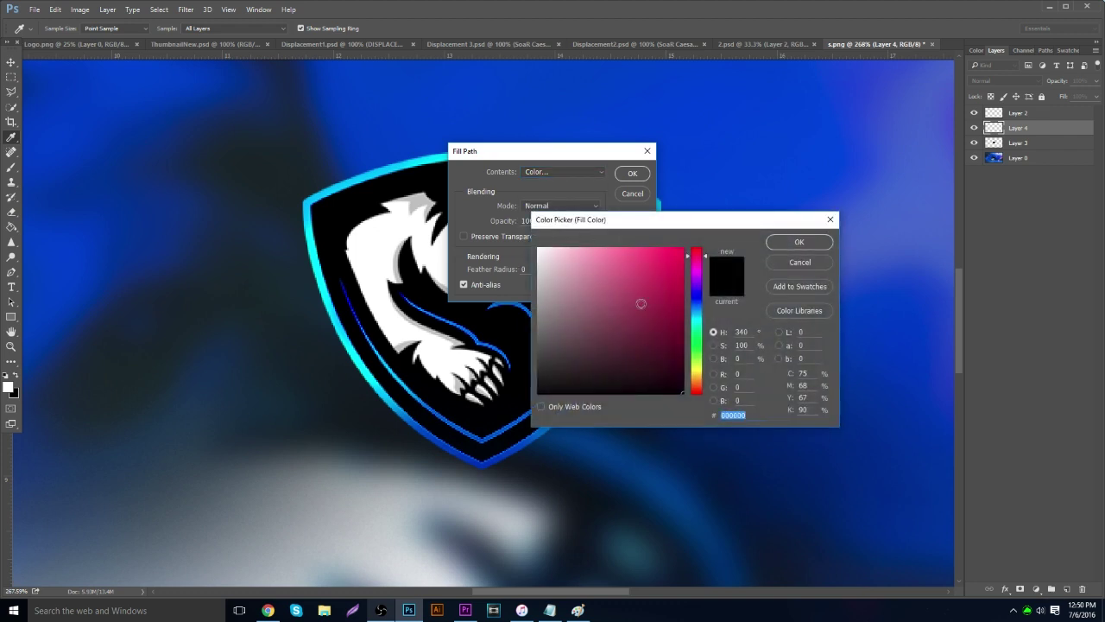
left_click(798, 242)
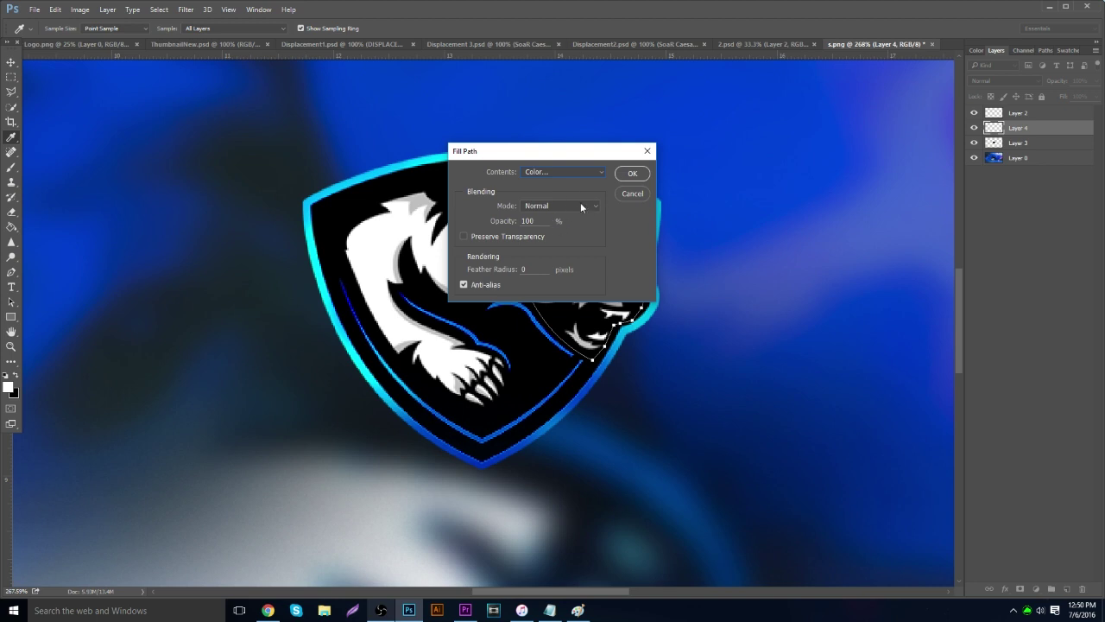
left_click(633, 175)
right_click(617, 219)
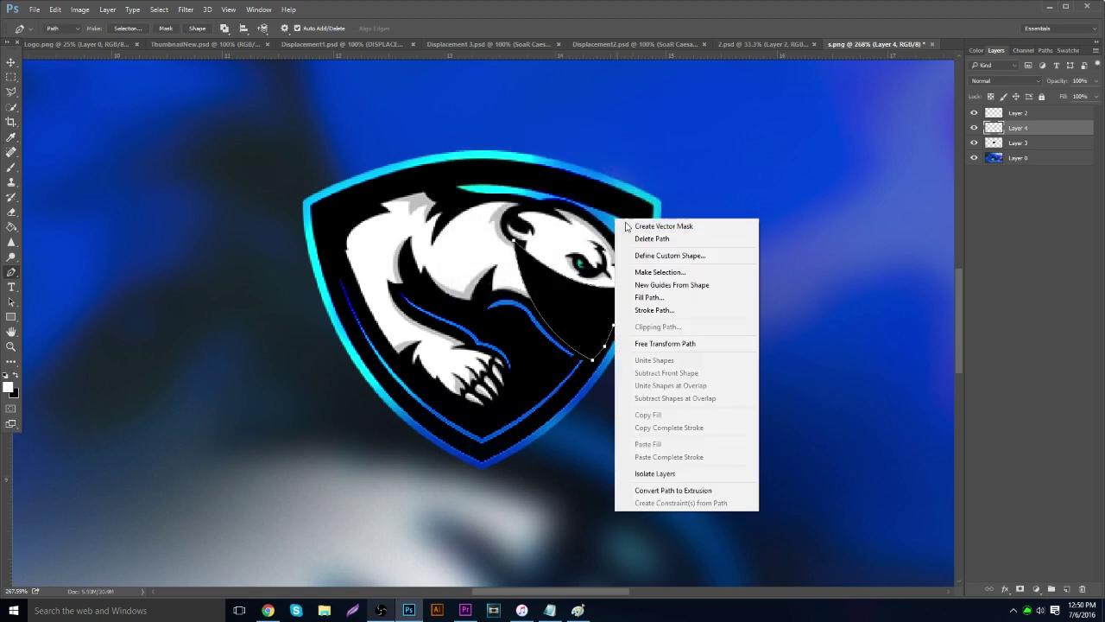
left_click(630, 239)
Begin a short curved Pen path along the edge of the bear's nose, at the bandana's upper corner.
left_click(637, 272)
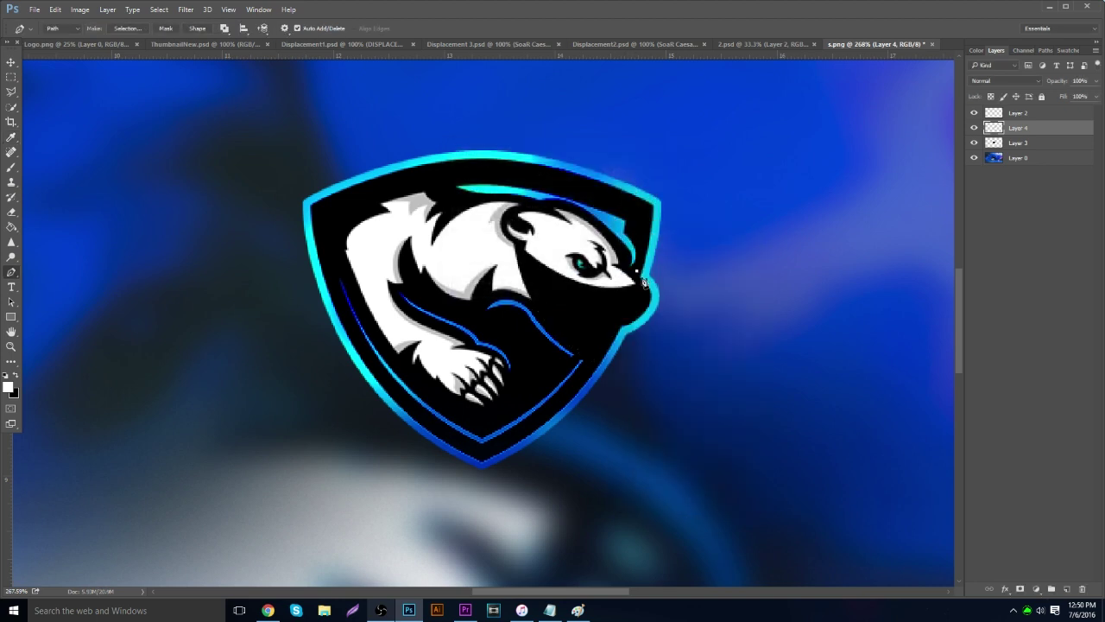
left_click_drag(646, 284, 648, 294)
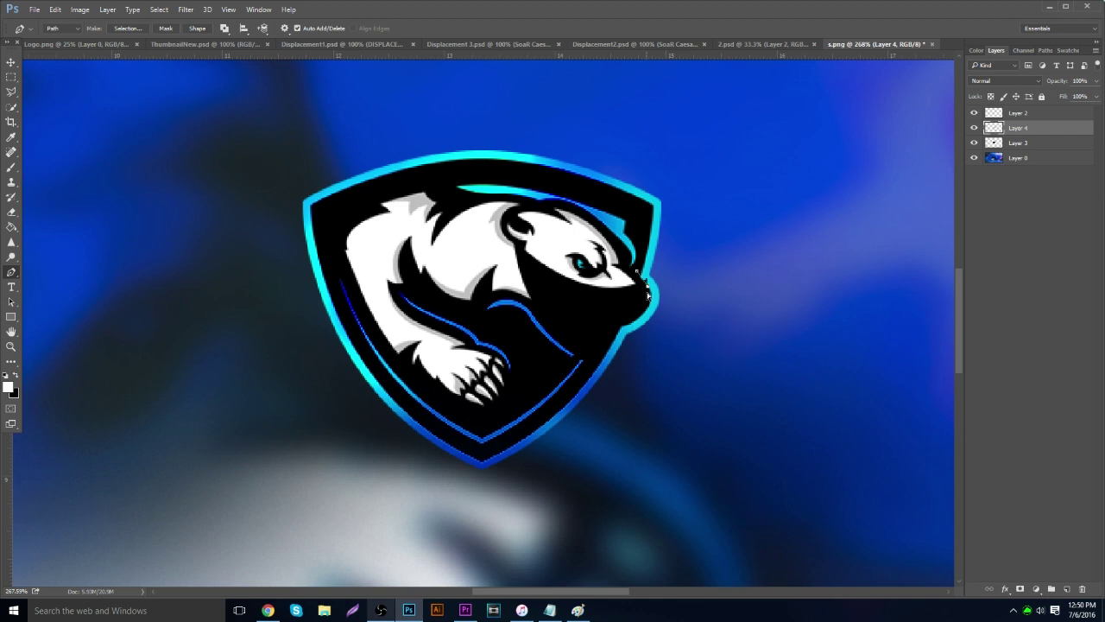
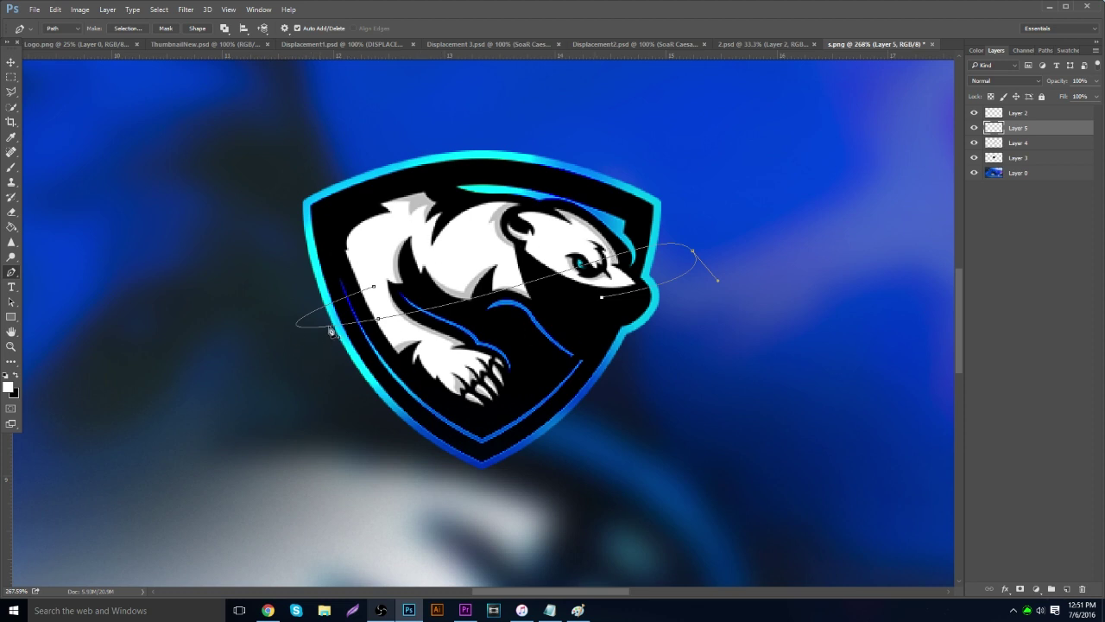
Switch to the Brush tool and set the brush size to 4 px.
left_click(11, 170)
left_click(54, 28)
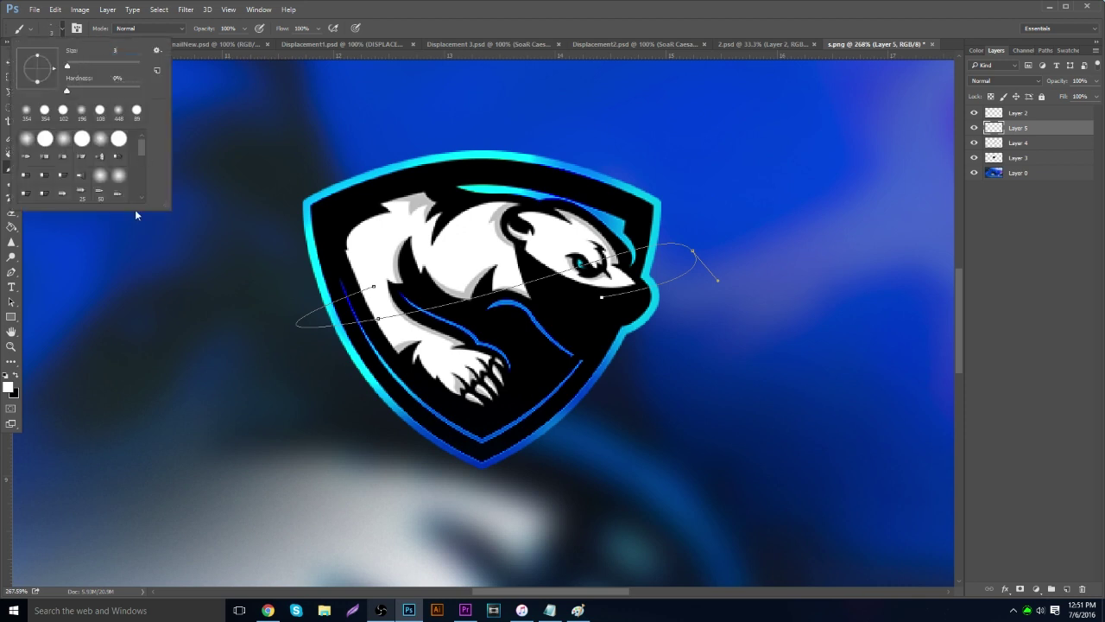
type("4")
key("Return")
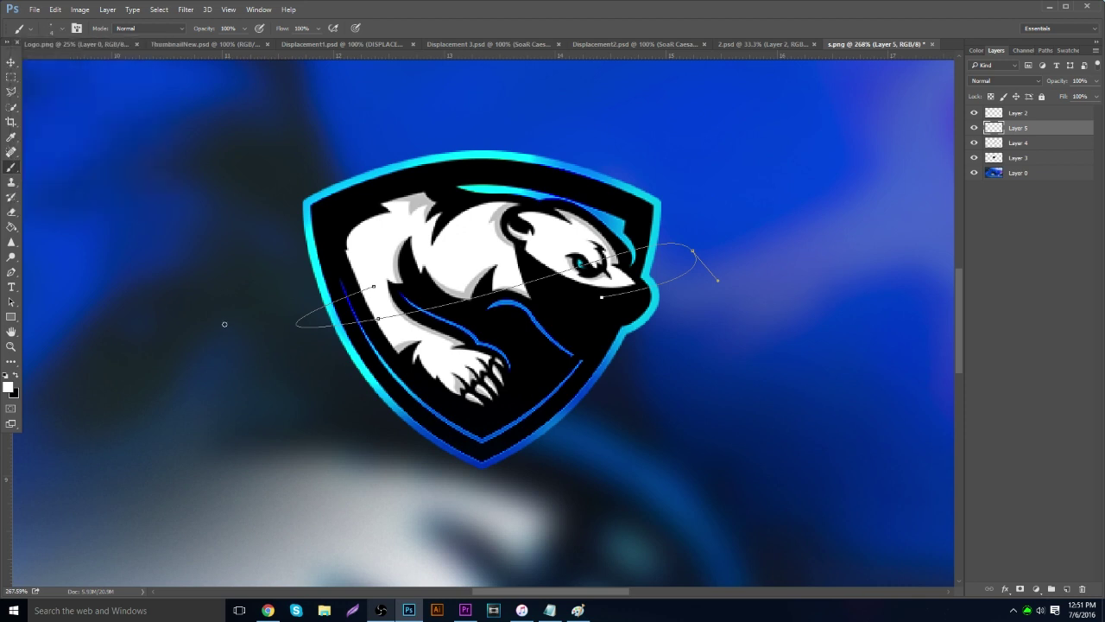
Paint a short test stroke beside the shield with the 4 px white brush, and undo it.
right_click(227, 331)
left_click(61, 31)
left_click(61, 32)
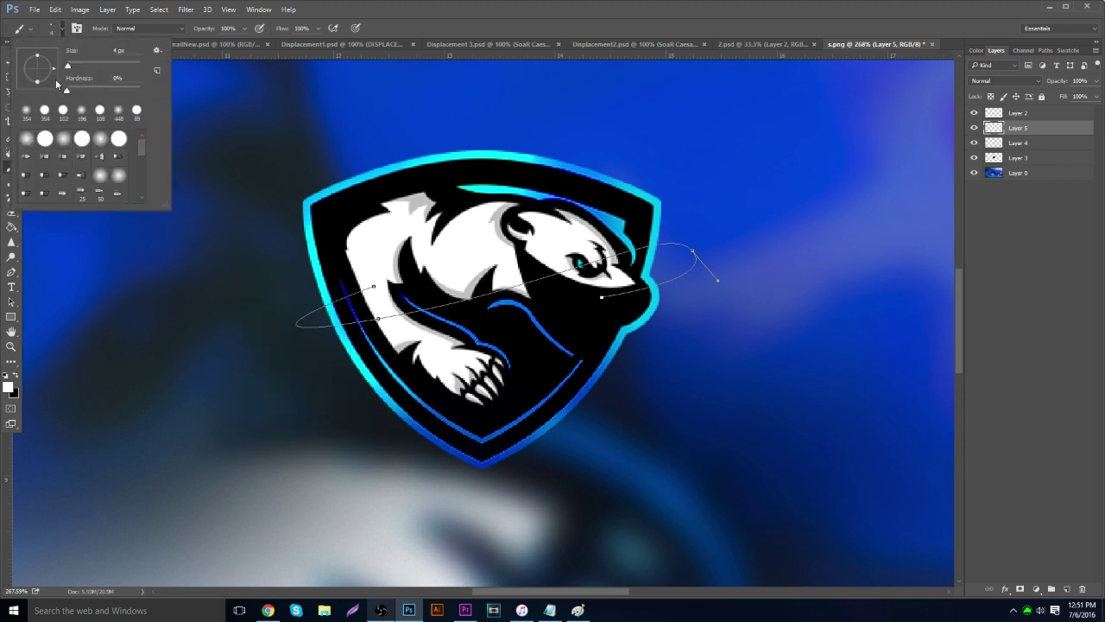
left_click_drag(156, 235, 150, 289)
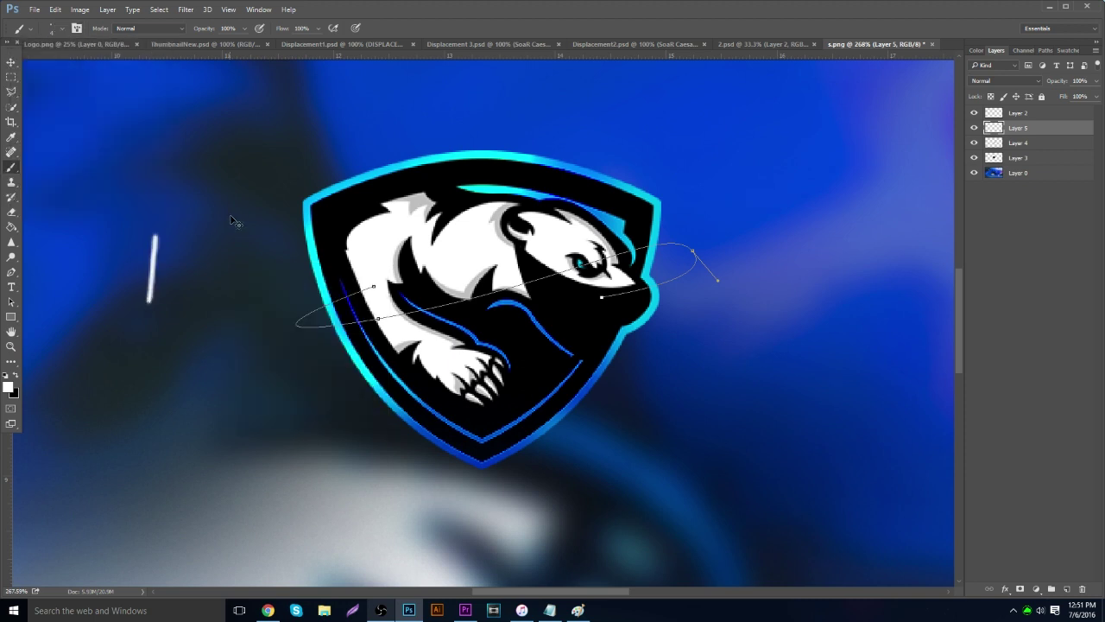
key("ctrl+z")
Stroke the curved path across the logo using the white Brush, and delete the path.
left_click(10, 273)
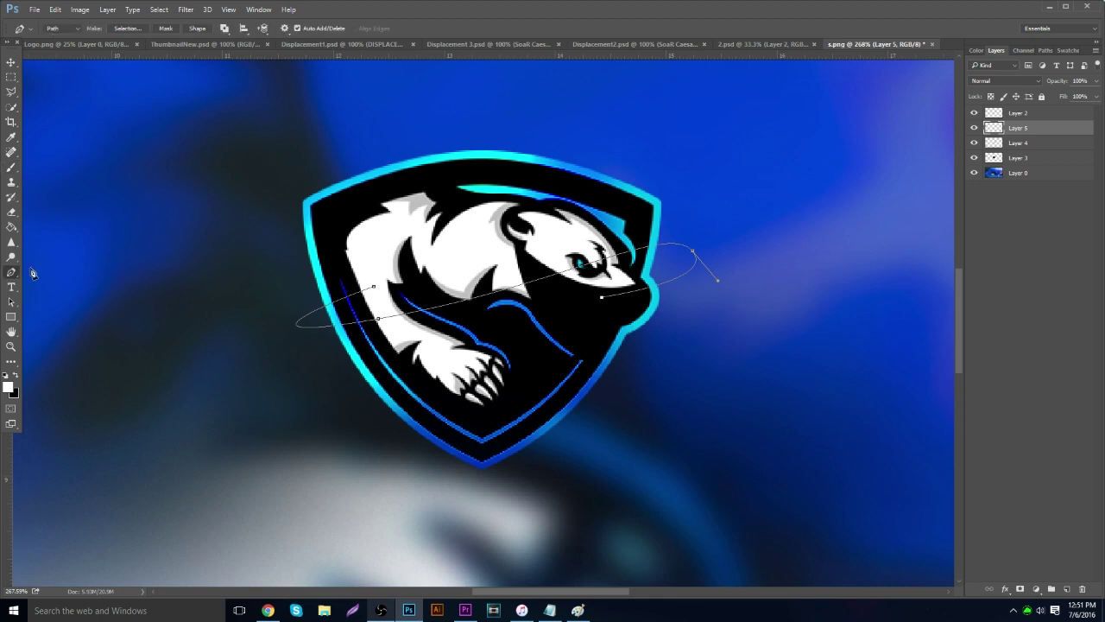
right_click(417, 279)
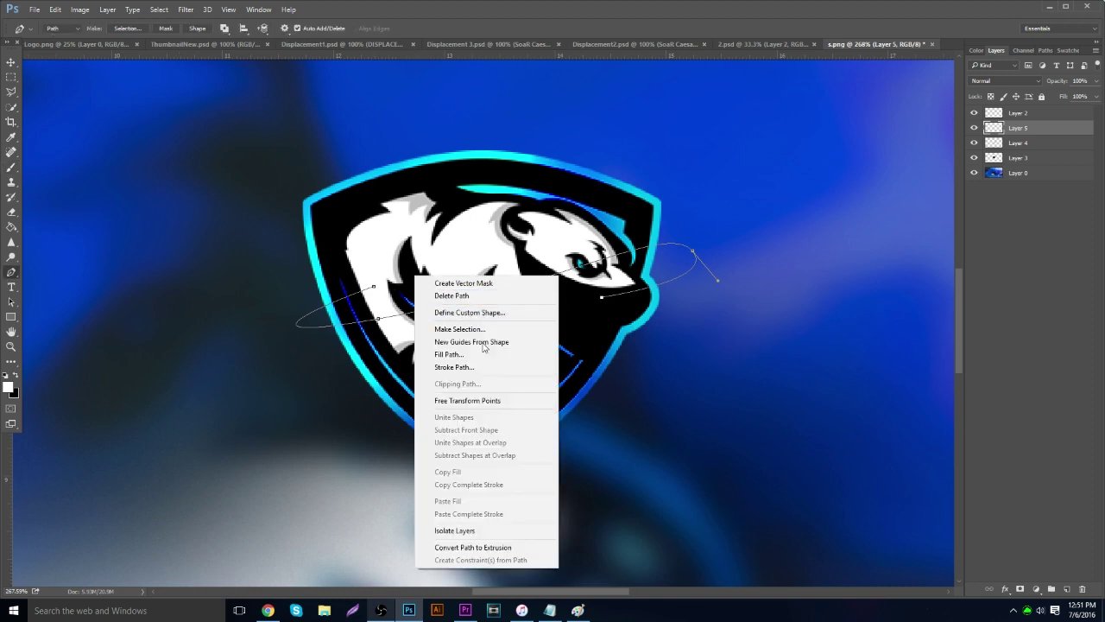
left_click(484, 367)
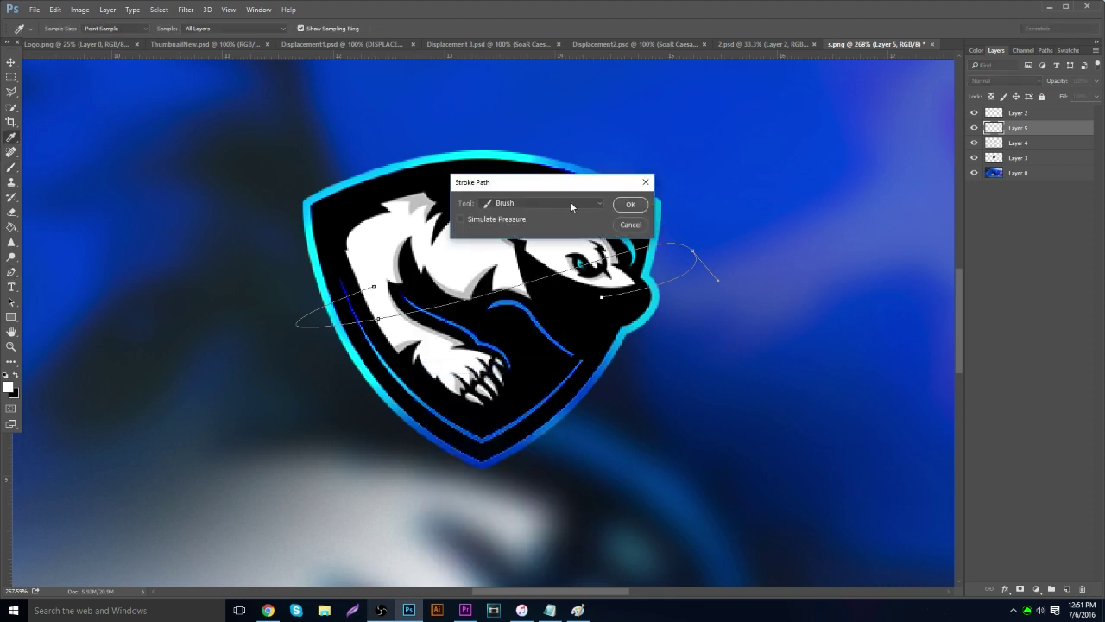
left_click(538, 203)
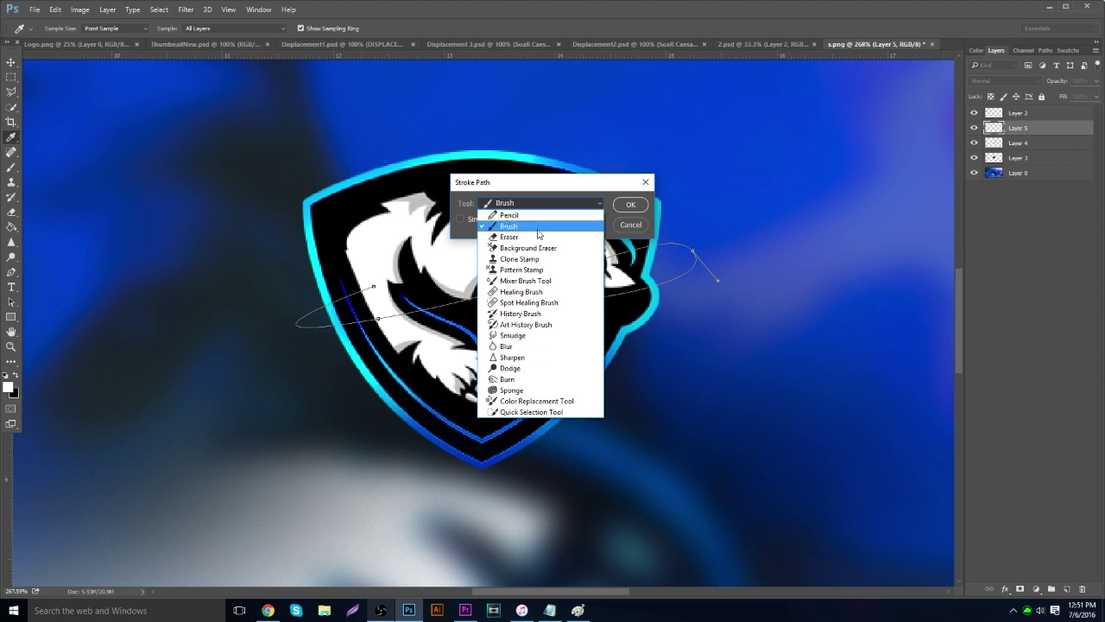
left_click(537, 226)
left_click(630, 205)
key("p")
right_click(540, 221)
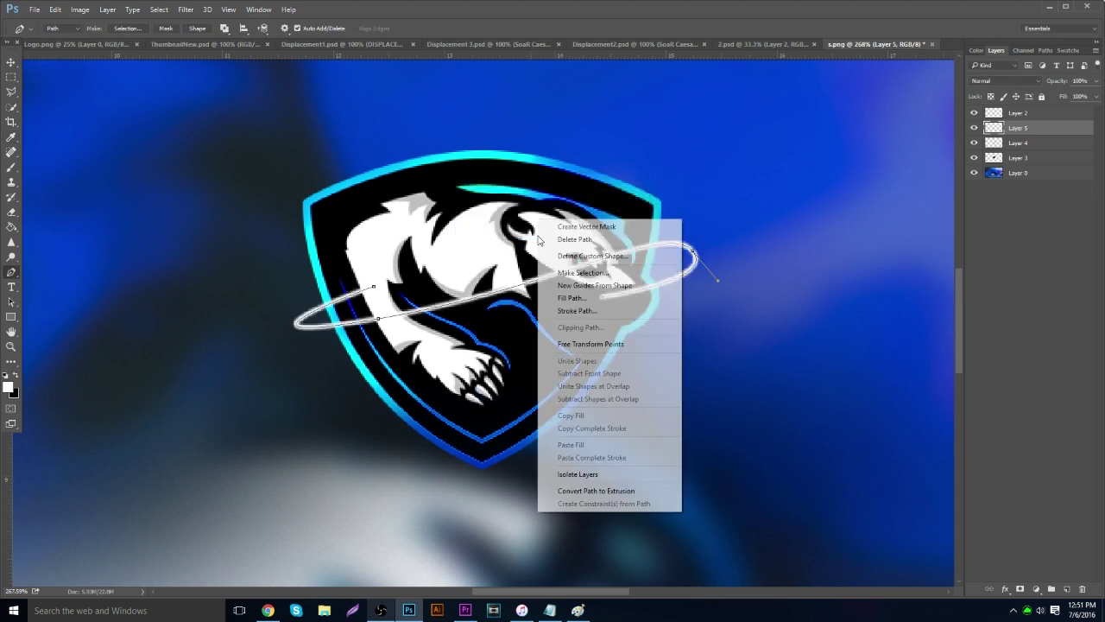
left_click(574, 239)
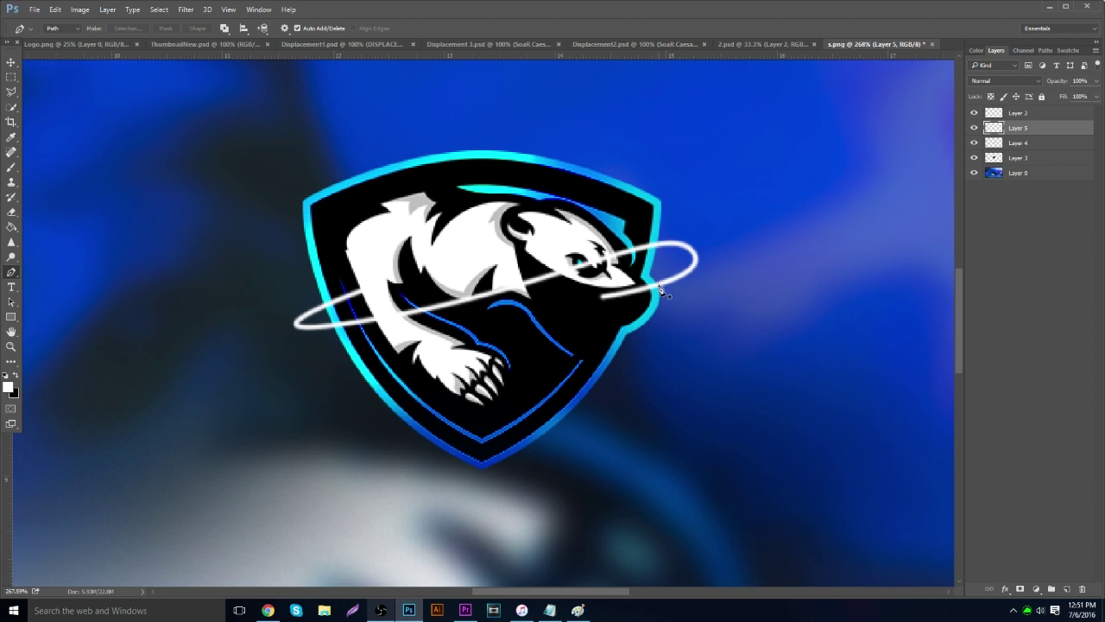
Undo the path deletion and the white stroke across the logo.
key("ctrl+alt+z")
key("ctrl+z")
key("ctrl+alt+z")
key("ctrl+alt+z")
Set the foreground colour to the bright blue 0586ff.
left_click(9, 388)
left_click(307, 223)
left_click_drag(657, 278, 682, 248)
left_click_drag(699, 317, 701, 311)
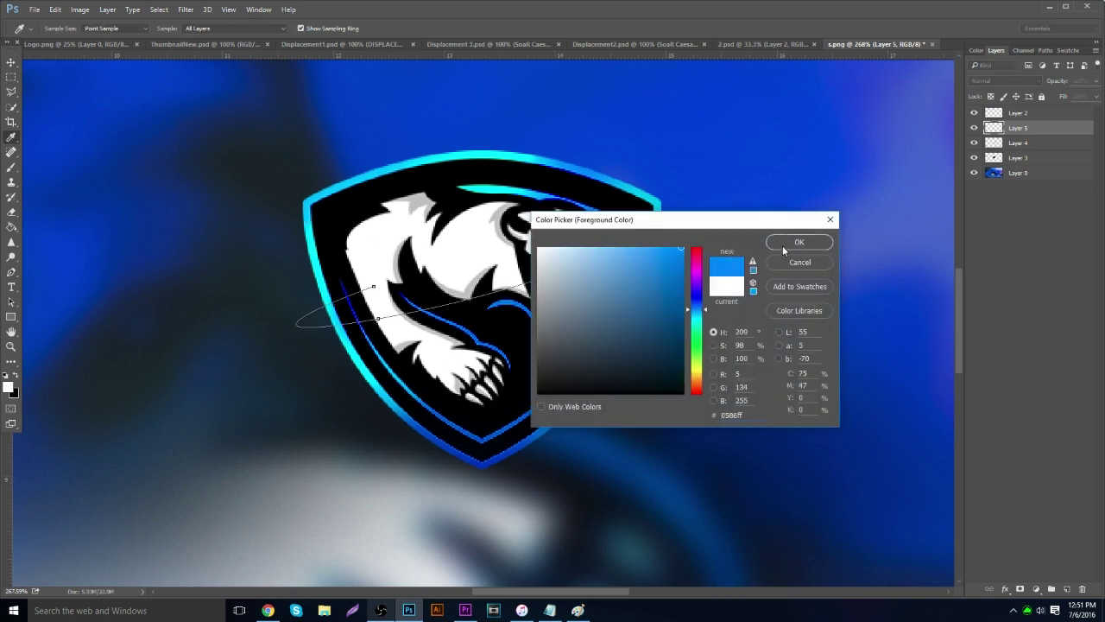
left_click(810, 243)
Stroke the curved path around the logo with the blue Brush, and delete the path.
right_click(283, 249)
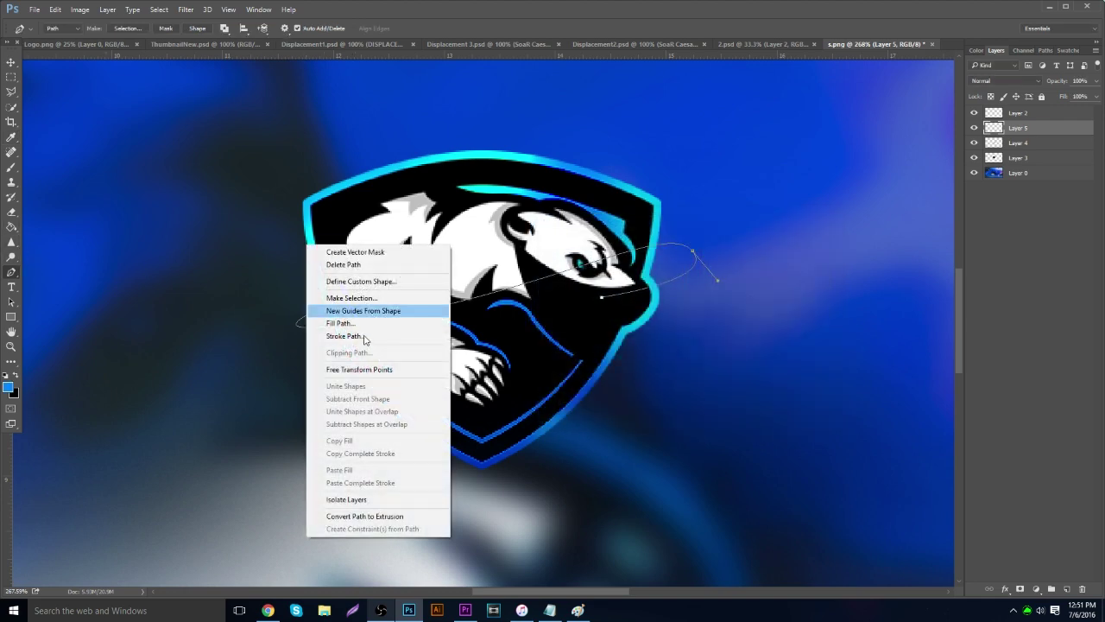
left_click(369, 323)
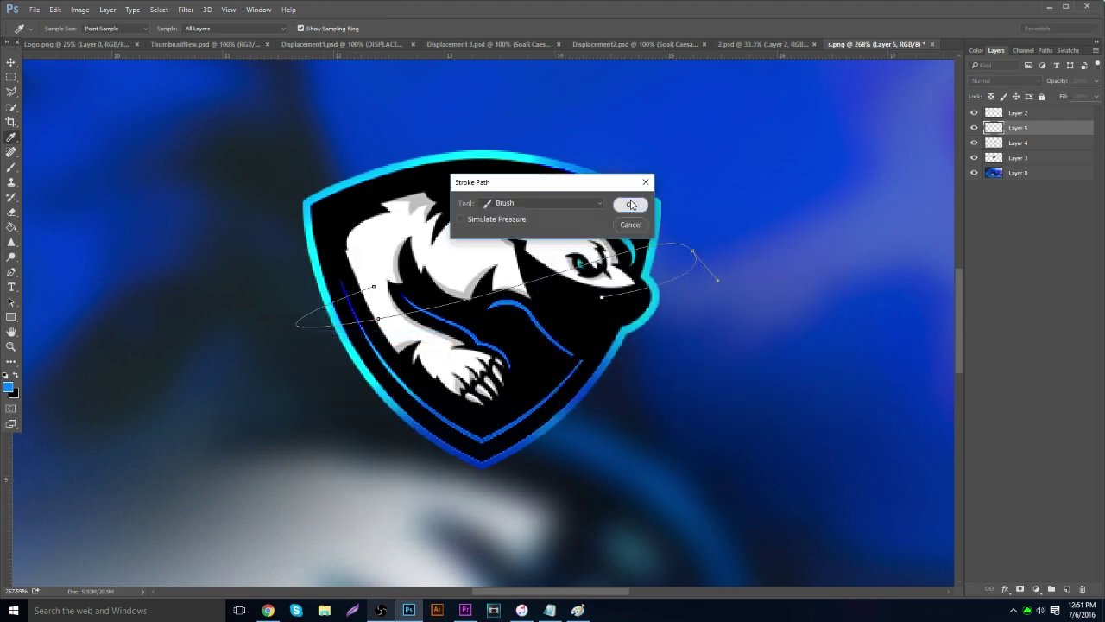
left_click(628, 204)
right_click(467, 232)
left_click(509, 239)
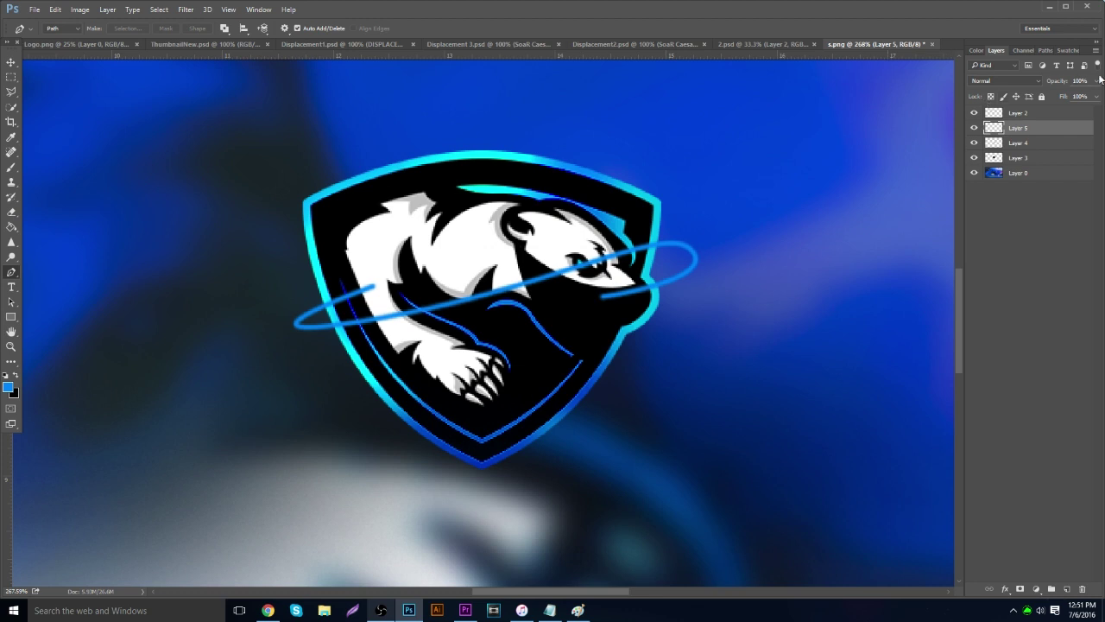
Try a lower opacity for the blue stroke's layer, and return it to 100%.
left_click(1096, 81)
left_click(1069, 95)
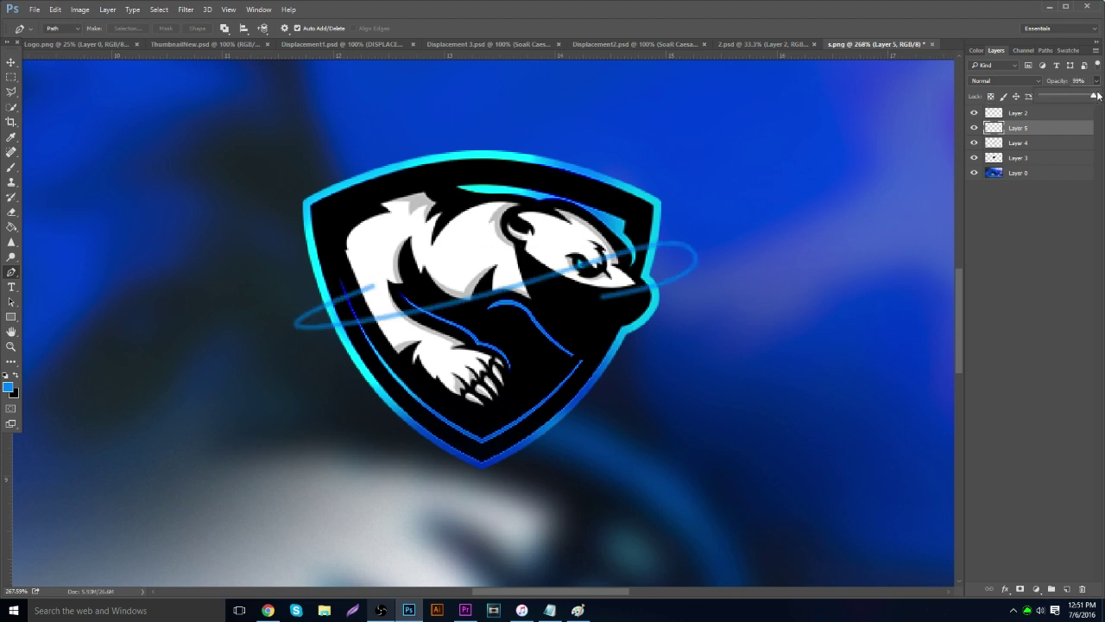
left_click(1094, 95)
Erase the blue stroke's ends over the bear's arm and muzzle with a 30 px Eraser.
left_click(11, 211)
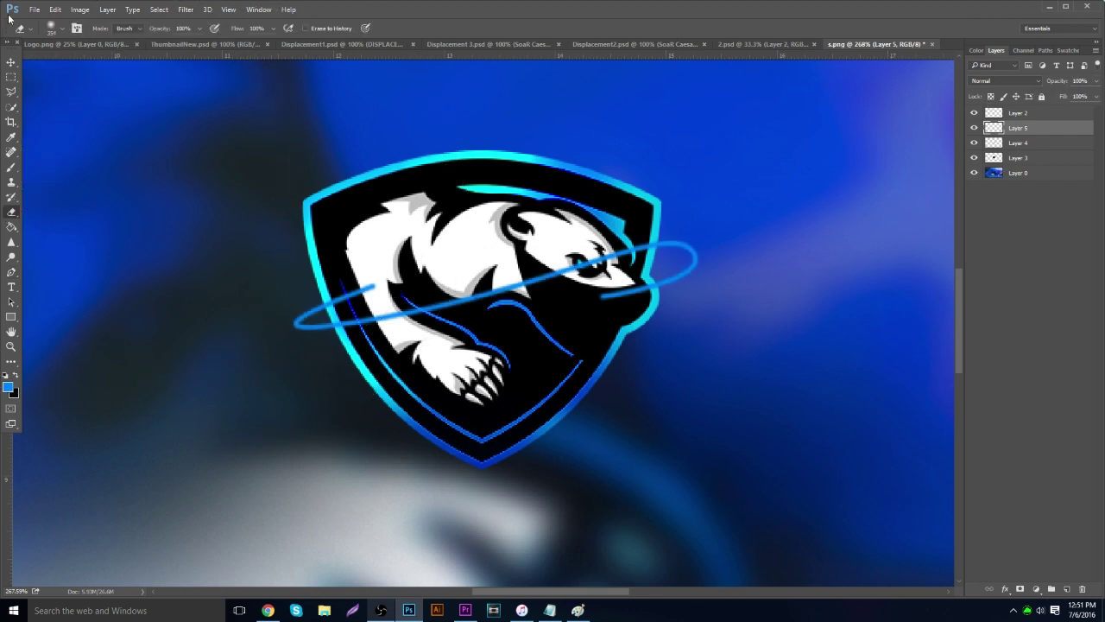
left_click(64, 30)
left_click(84, 66)
mouse_move(374, 273)
left_mouse_down()
mouse_move(346, 281)
mouse_move(369, 273)
left_mouse_up()
left_click_drag(578, 323, 627, 313)
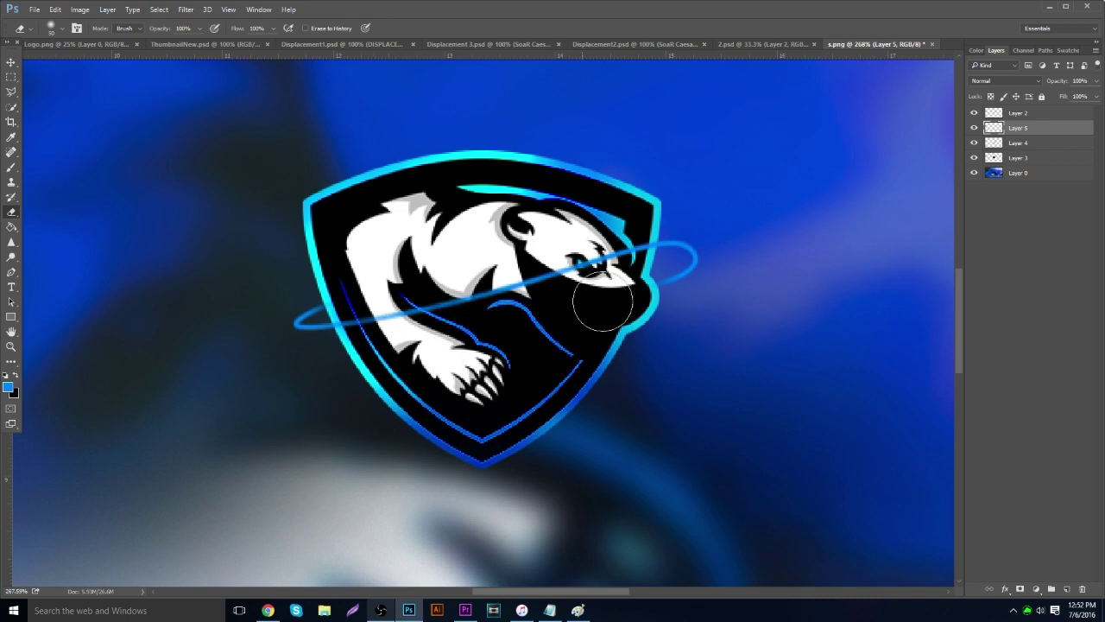
Examine the logo and its blue ring both from farther out and close up.
left_click(10, 347)
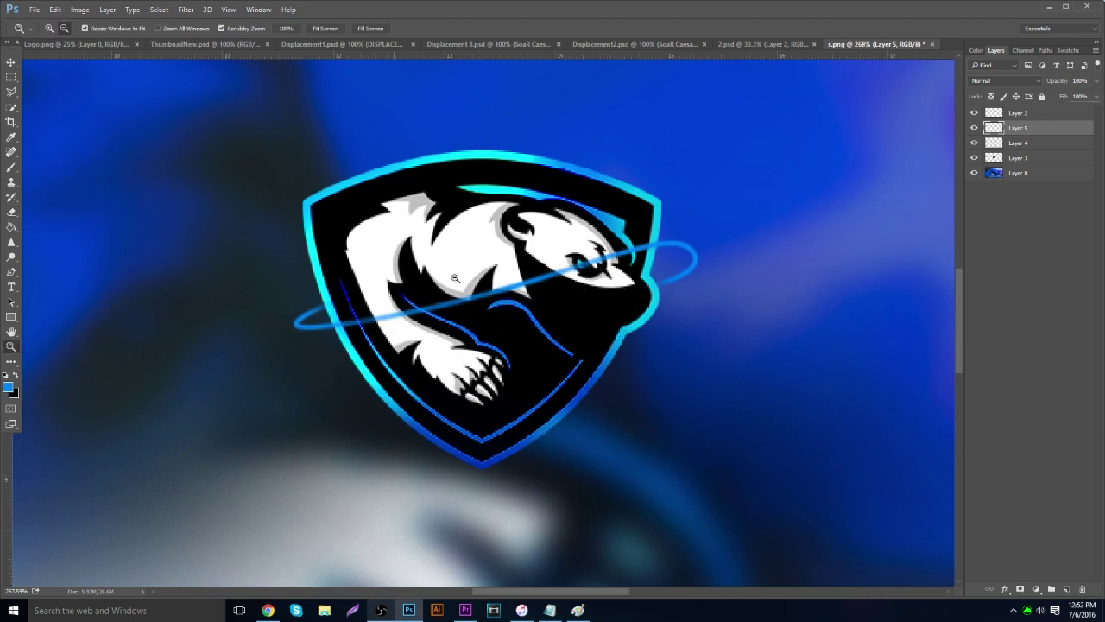
left_click(512, 261, "alt")
left_click(514, 264, "alt")
left_click(514, 264, "alt")
left_click_drag(514, 264, 657, 281)
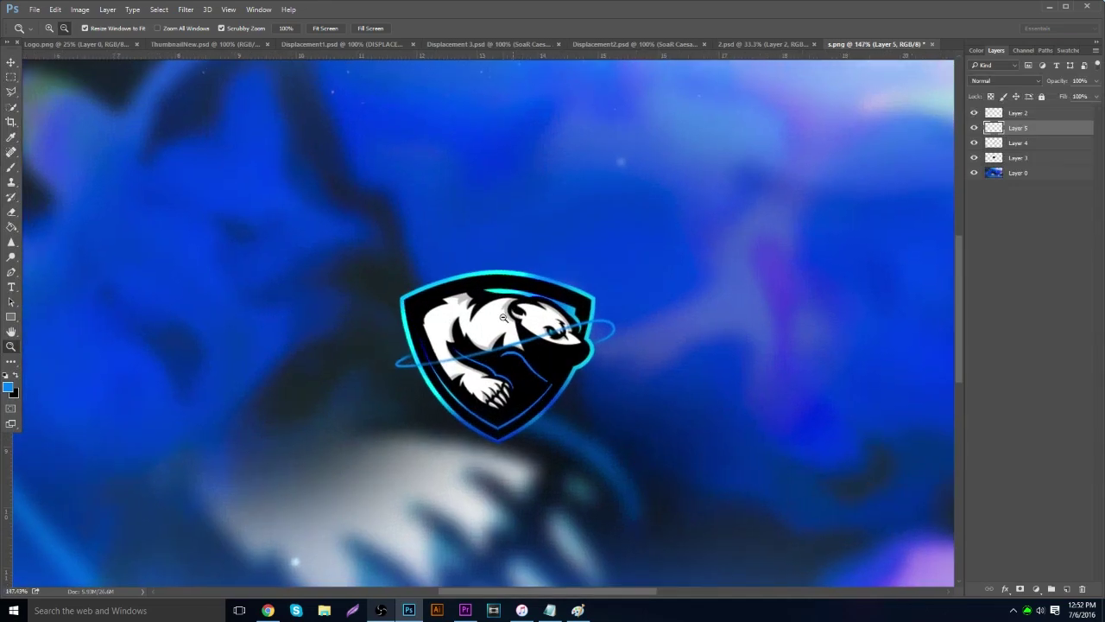
left_click_drag(501, 319, 382, 354)
left_click_drag(476, 342, 526, 325)
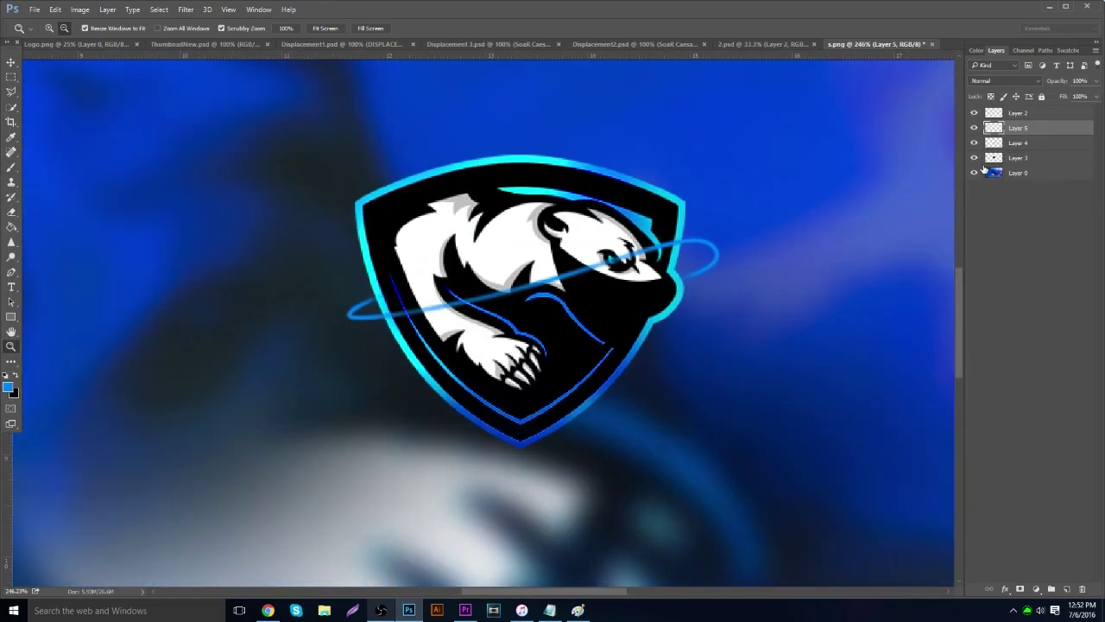
Hide Layer 5, Layer 4 and Layer 3, keeping the background Layer 0 visible.
left_click(974, 128)
left_click(11, 272)
right_click(226, 253)
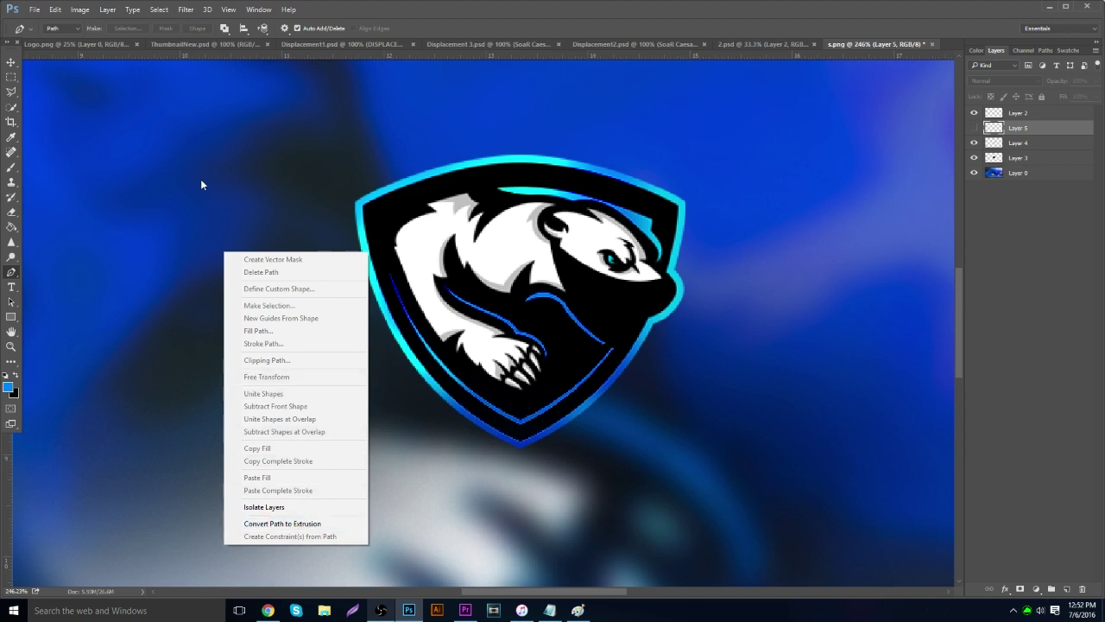
left_click(249, 158)
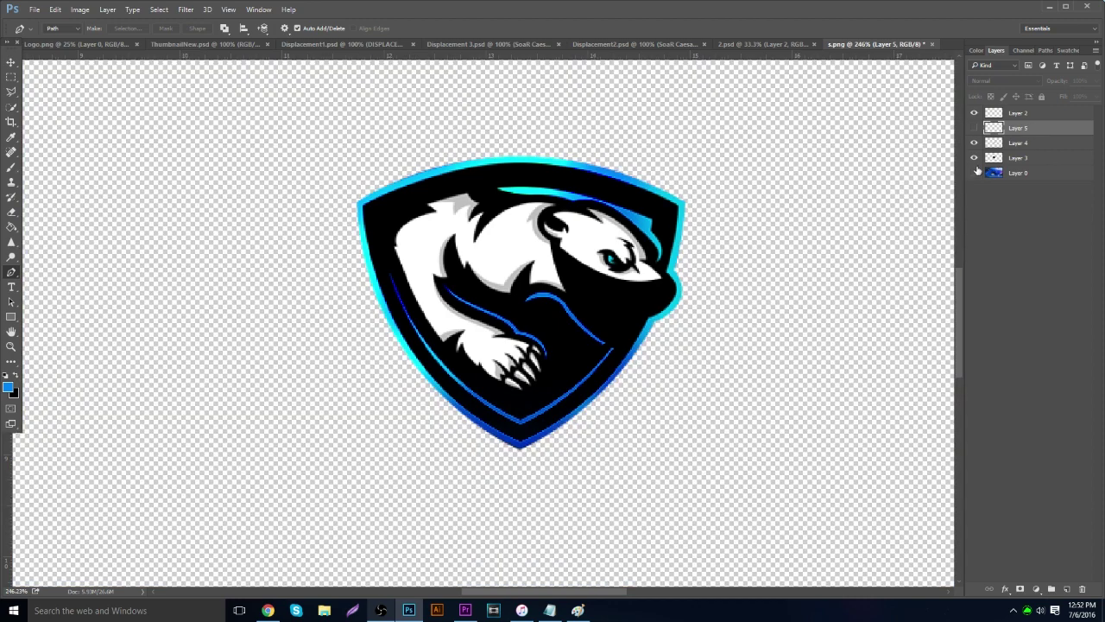
left_click(974, 173)
left_click(974, 142)
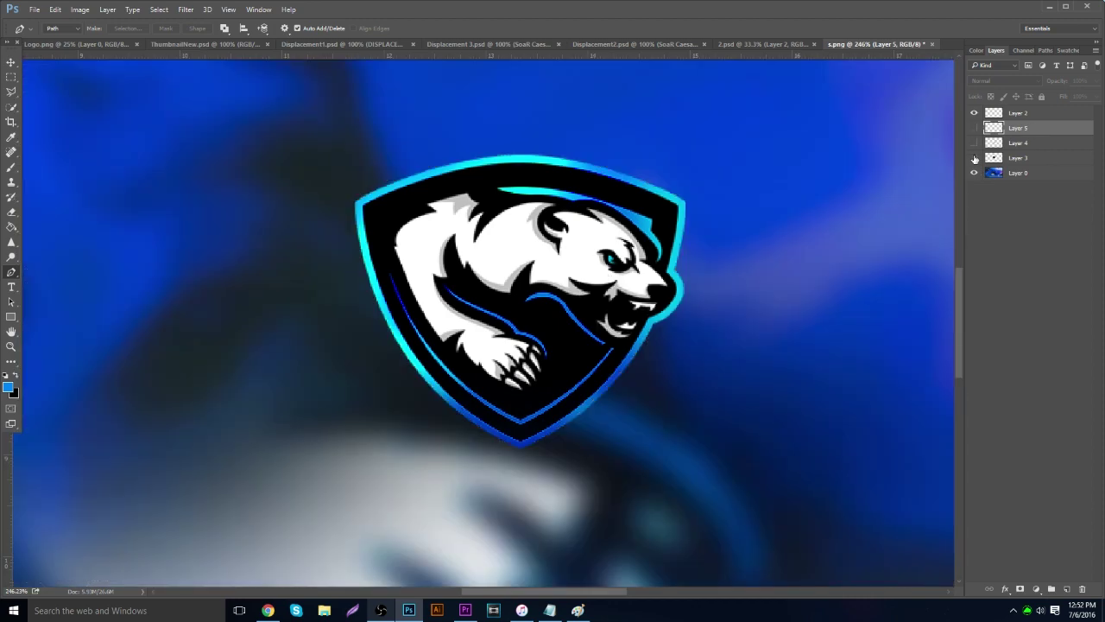
Draw a closed right-triangle Pen path on an empty background area, with a horizontal base and a vertical right side.
scroll(181, 338, "down", 1)
left_click_drag(561, 591, 456, 576)
scroll(394, 370, "up", 1)
scroll(394, 370, "left", 2)
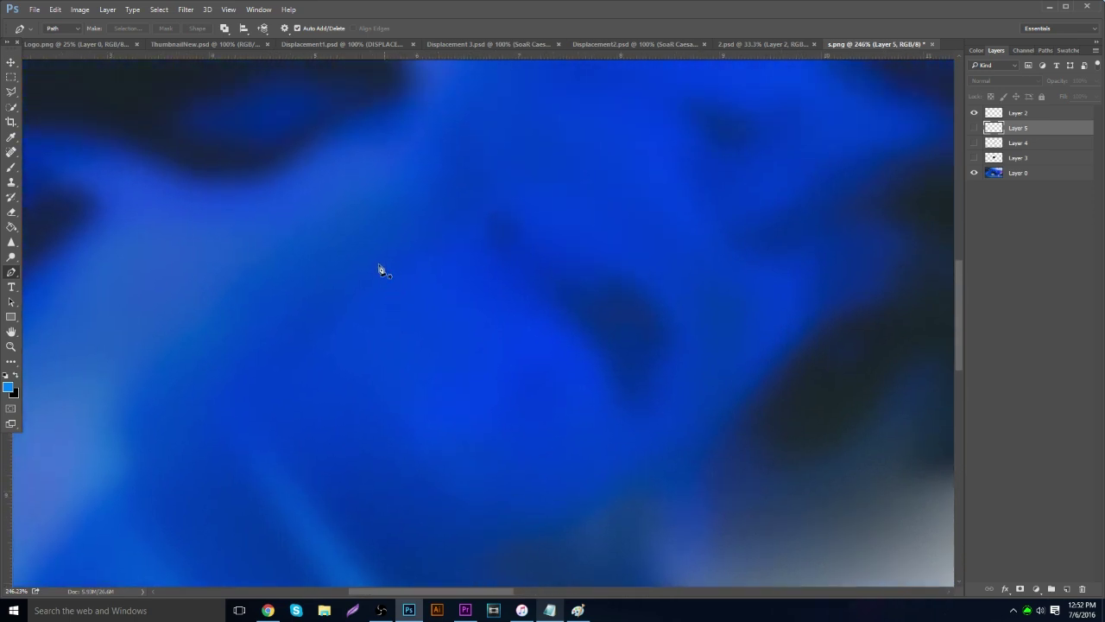
left_click(268, 377)
left_click(592, 376)
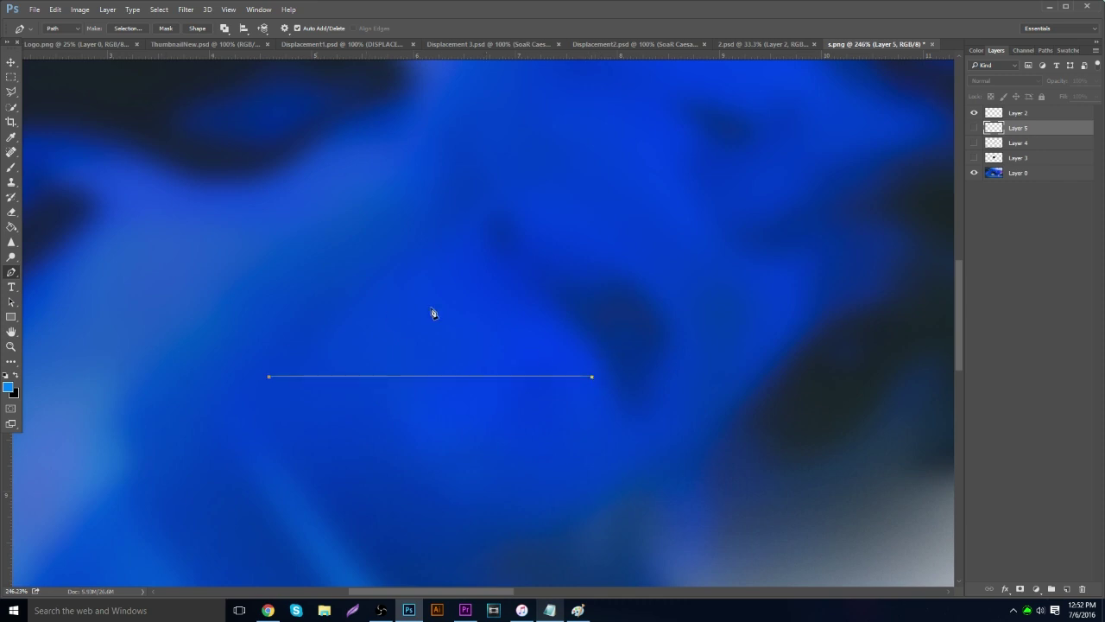
left_click(602, 82, "shift")
left_click(269, 377)
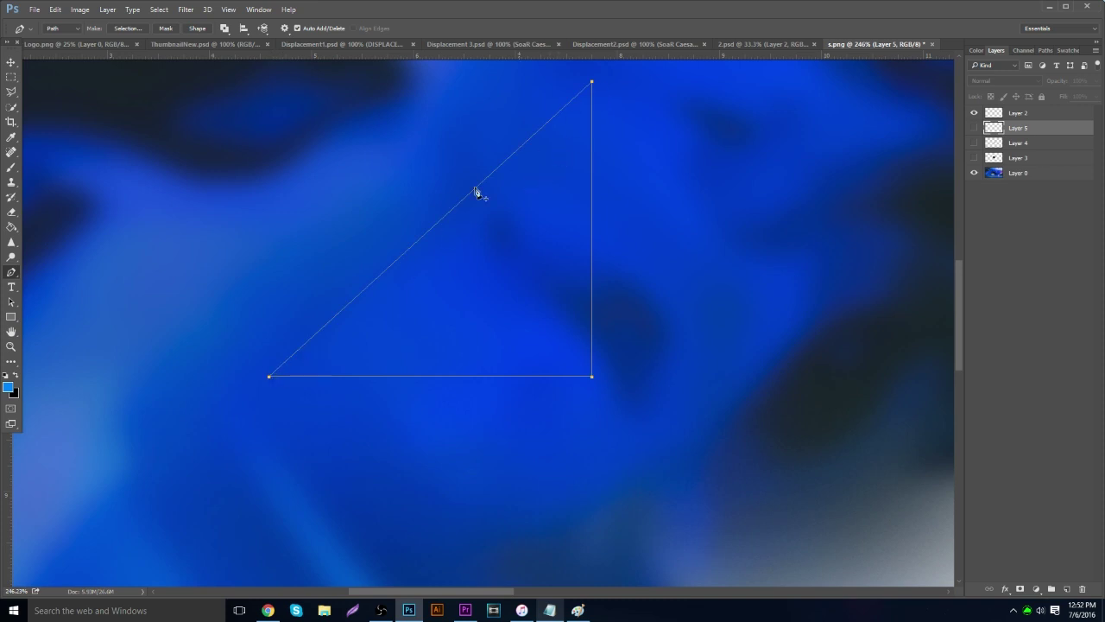
Fill the triangular path with black on a new layer.
scroll(286, 356, "up", 1)
scroll(287, 356, "up", 1)
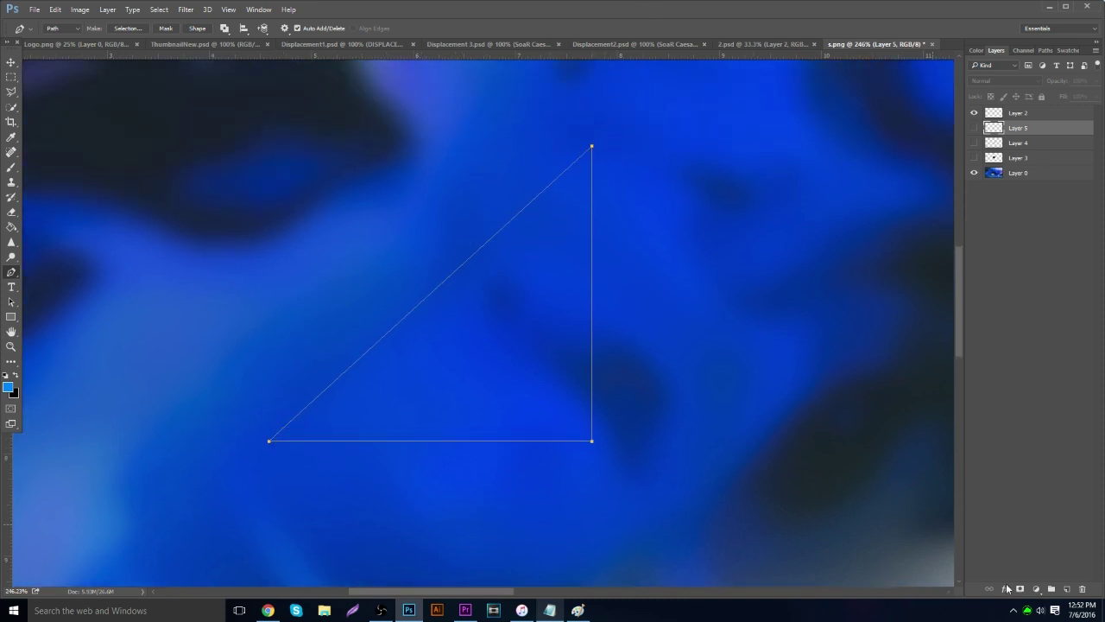
left_click(1065, 588)
right_click(397, 284)
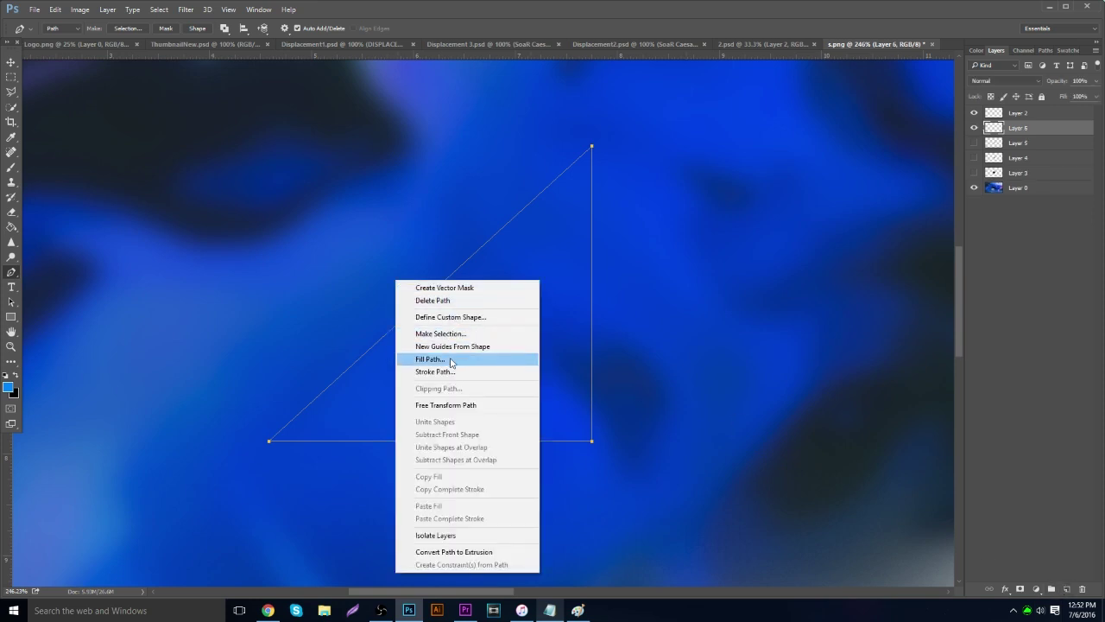
left_click(453, 361)
left_click(632, 173)
Delete the triangular path and shift the black triangle slightly up and to the right.
right_click(590, 182)
left_click(631, 200)
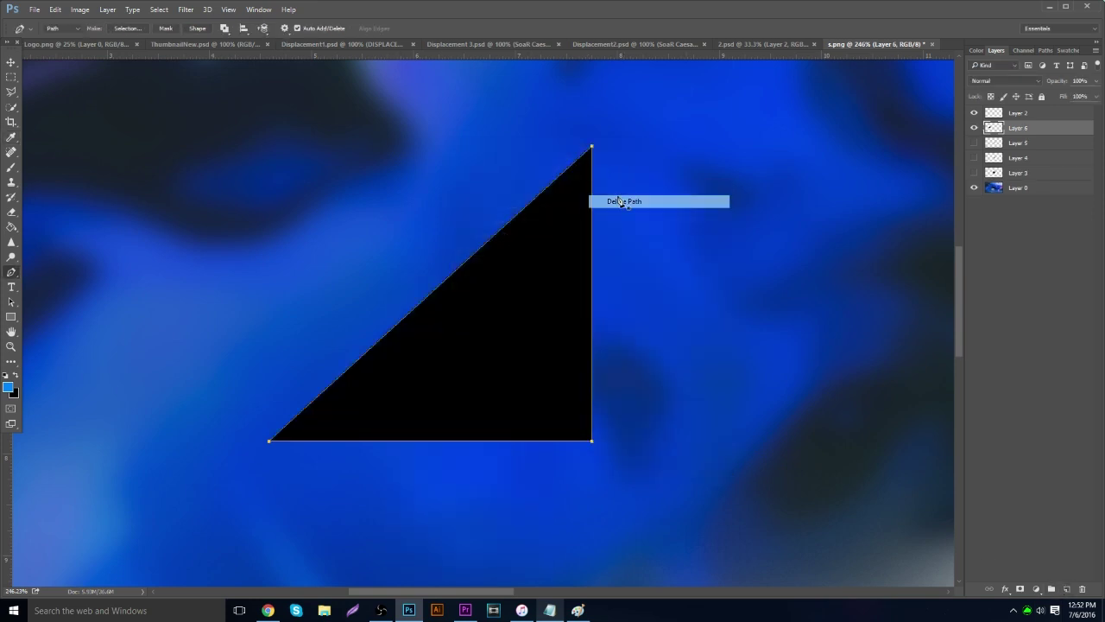
key("v")
mouse_move(355, 170)
left_mouse_down()
mouse_move(489, 240)
mouse_move(360, 157)
left_mouse_up()
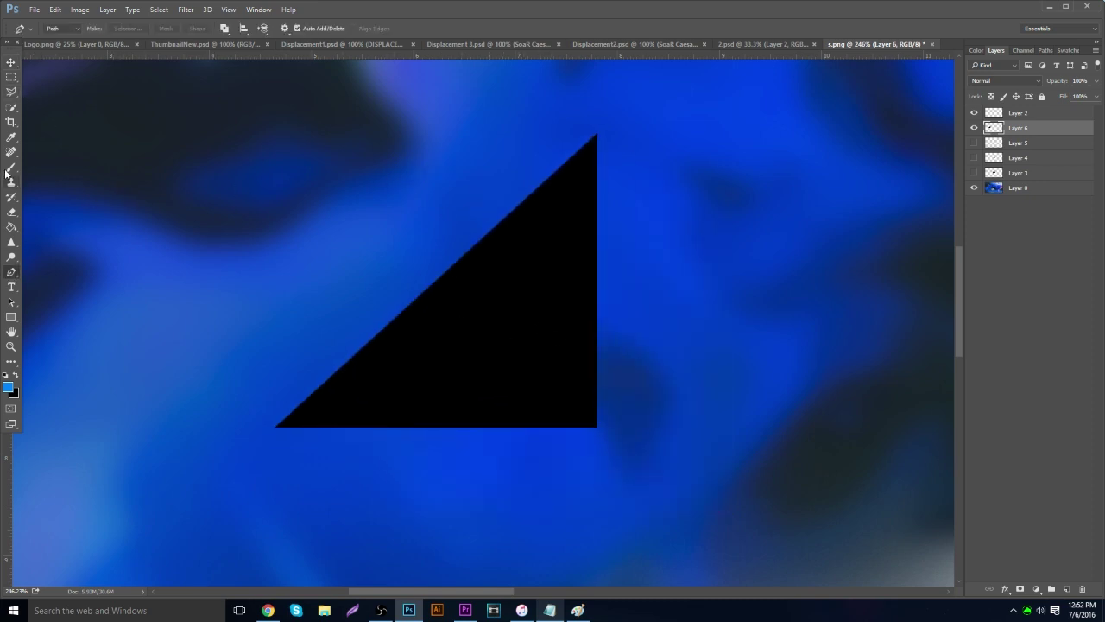
Outline an irregular area across the black triangle with the Polygonal Lasso, and drop the selection.
left_click(14, 95)
left_click(11, 93)
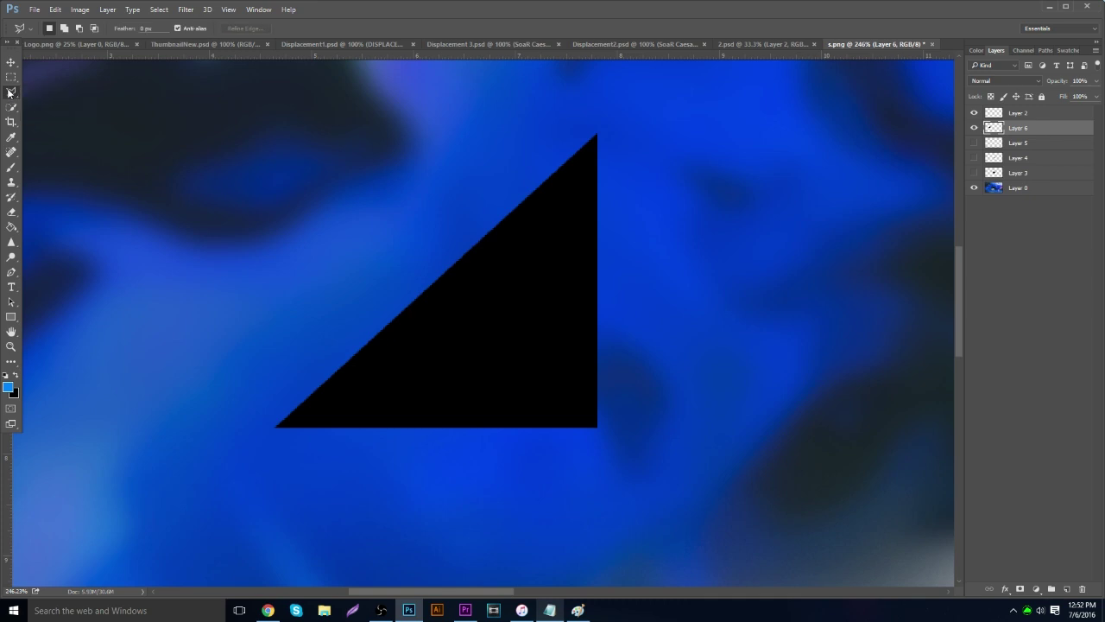
left_click(11, 94)
left_click(15, 92)
left_click(350, 273)
left_click(291, 310)
left_click(316, 338)
left_click(362, 333)
left_click(385, 325)
left_click(468, 296)
left_click(650, 258)
left_click(687, 299)
left_click(617, 330)
double_click(542, 299)
left_click(321, 198)
double_click(190, 226)
left_click(546, 232)
Draw an open, winding six-anchor Pen path from the upper-left background to the triangle's sloping edge.
left_click(13, 272)
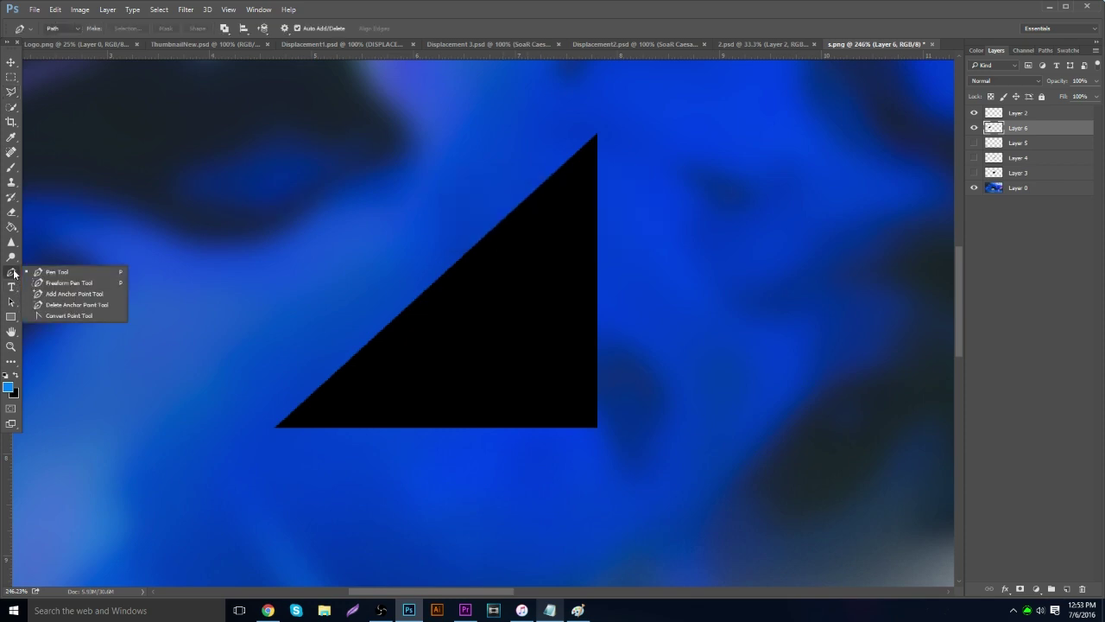
left_click(99, 270)
left_click(210, 161)
mouse_move(171, 207)
left_mouse_down()
mouse_move(229, 270)
mouse_move(259, 266)
left_mouse_up()
left_click_drag(337, 235, 363, 210)
left_click_drag(403, 189, 418, 214)
left_click_drag(414, 276, 405, 295)
left_click_drag(356, 334, 219, 362)
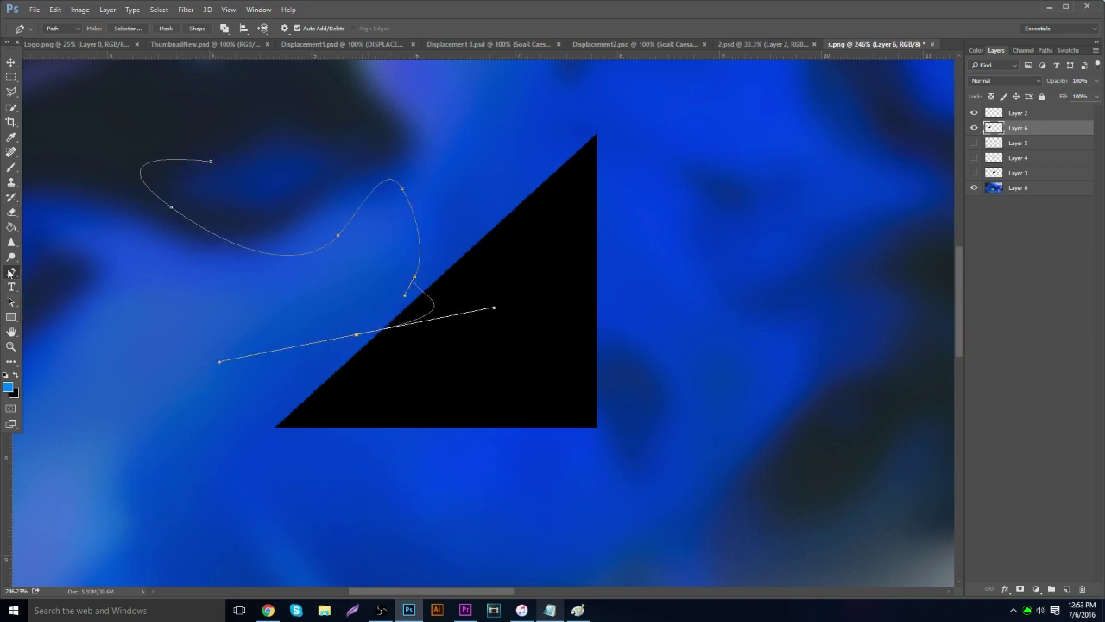
Remove the third and fifth anchors of the winding path with the Delete Anchor Point tool.
left_click(10, 273)
left_click(86, 304)
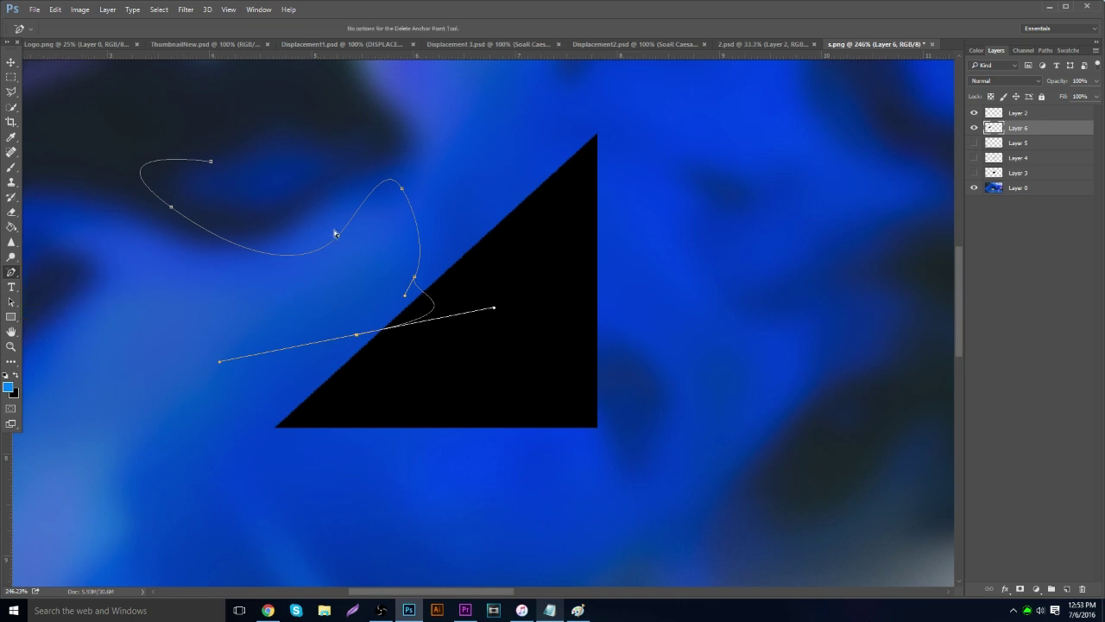
left_click(338, 235)
left_click(416, 279)
Add an anchor point on the path's last curve and move it inside the black triangle.
left_click(12, 273)
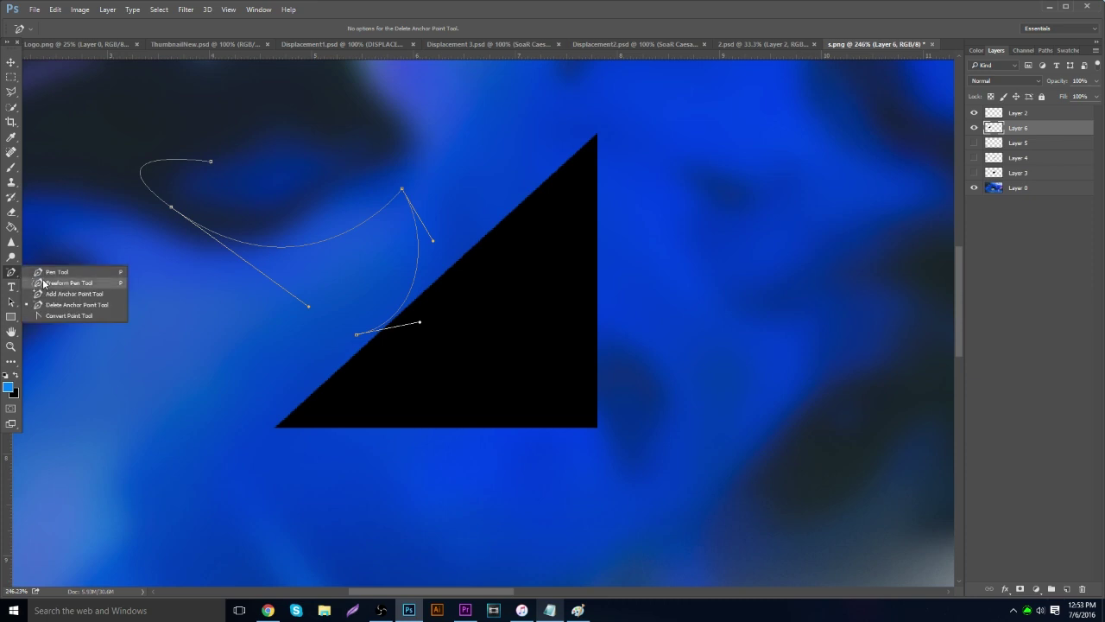
left_click(65, 294)
left_click(414, 285)
left_click_drag(415, 285, 561, 259)
Reposition the path's corner anchor and both end anchors, and delete the whole path.
left_click_drag(401, 189, 358, 262)
left_click_drag(211, 164, 456, 213)
left_click_drag(356, 336, 466, 230)
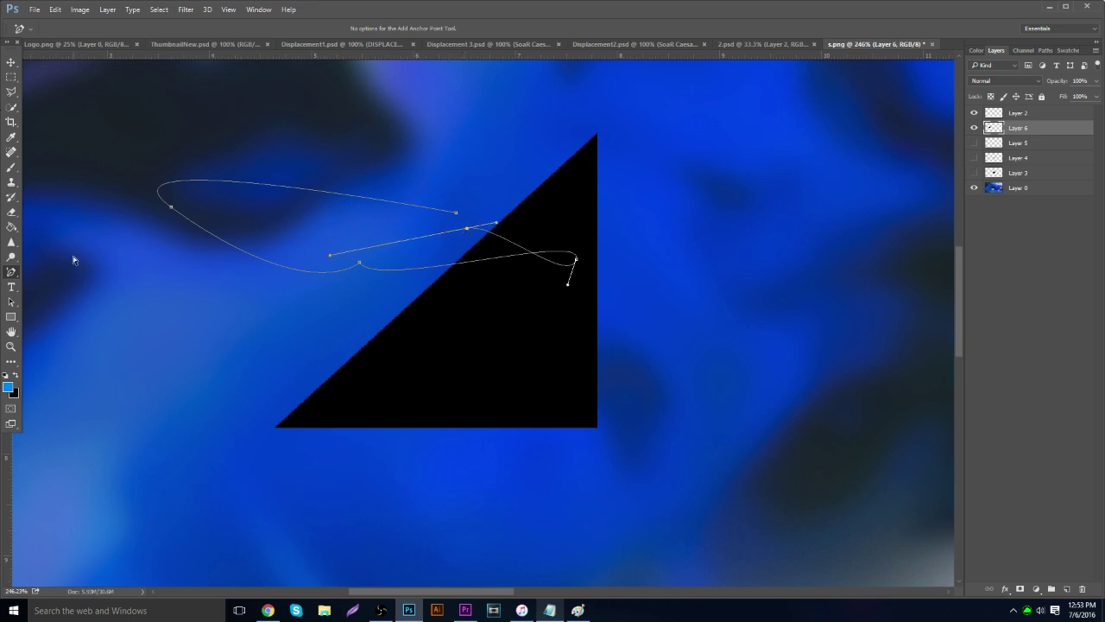
right_click(204, 251)
left_click(231, 271)
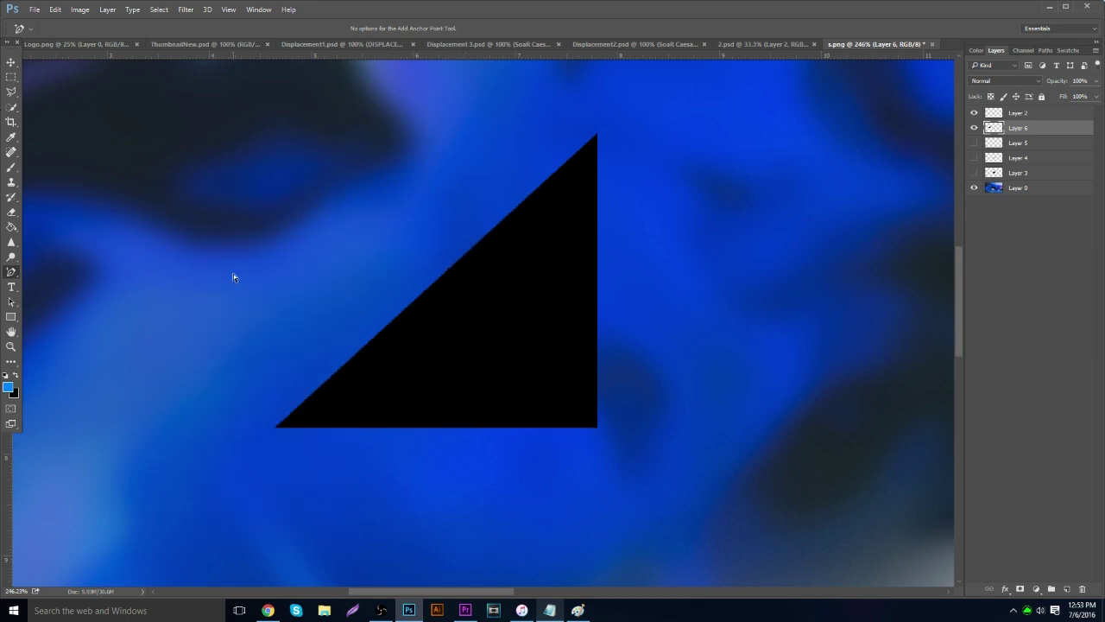
Hide Layer 6, which holds the black triangle.
left_click(975, 128)
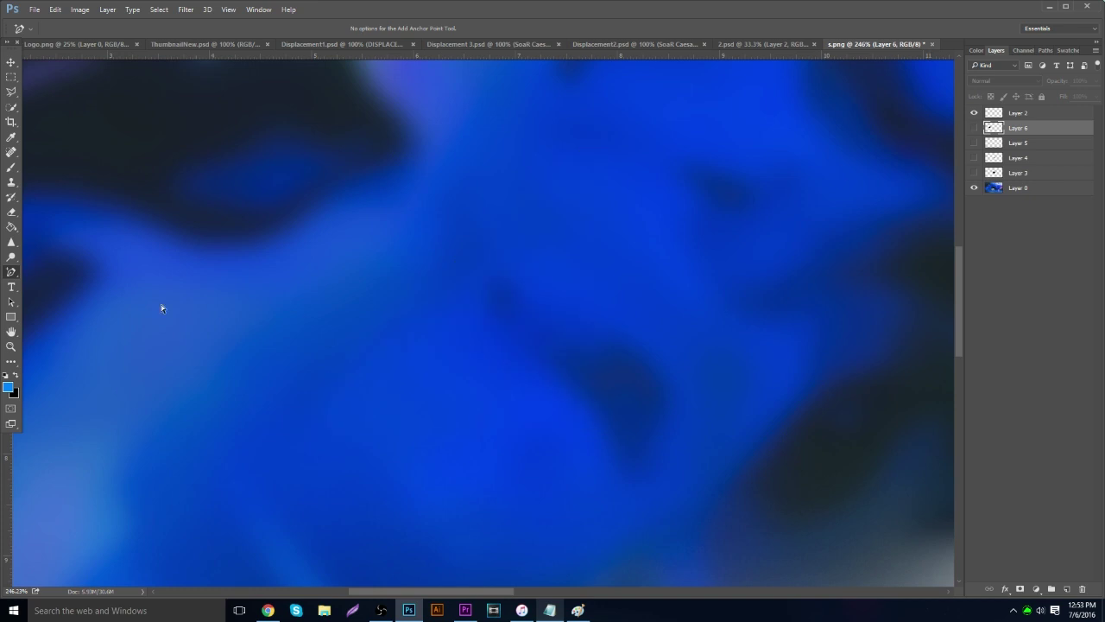
left_click(10, 345)
left_click(198, 291, "alt")
left_click(198, 291, "alt")
left_click(508, 343, "alt")
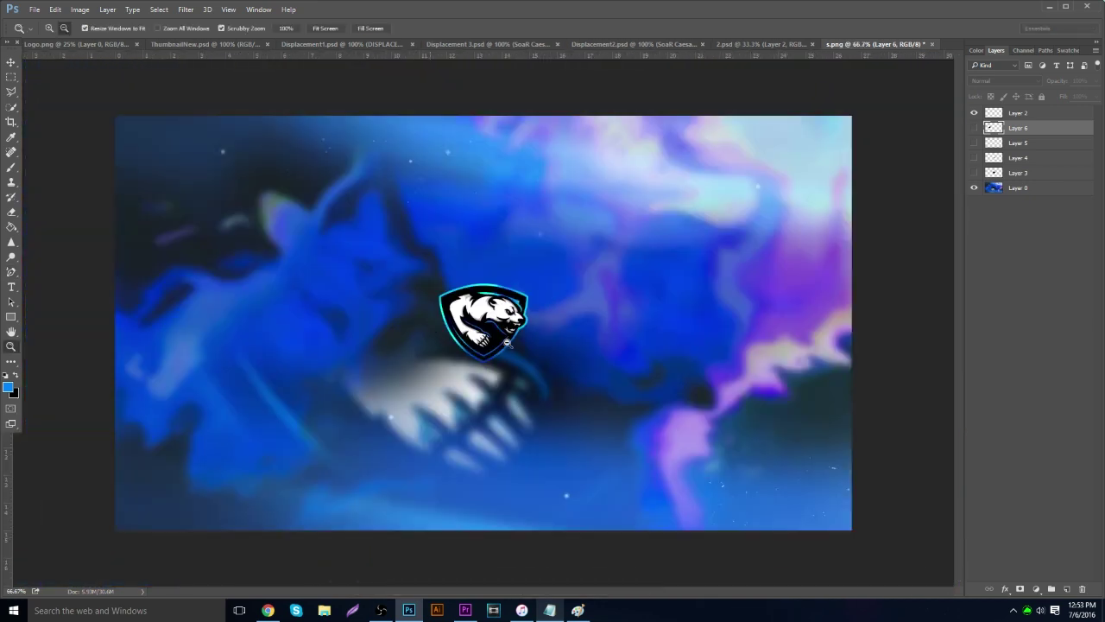
left_click_drag(467, 317, 509, 317)
left_click(501, 317, "alt")
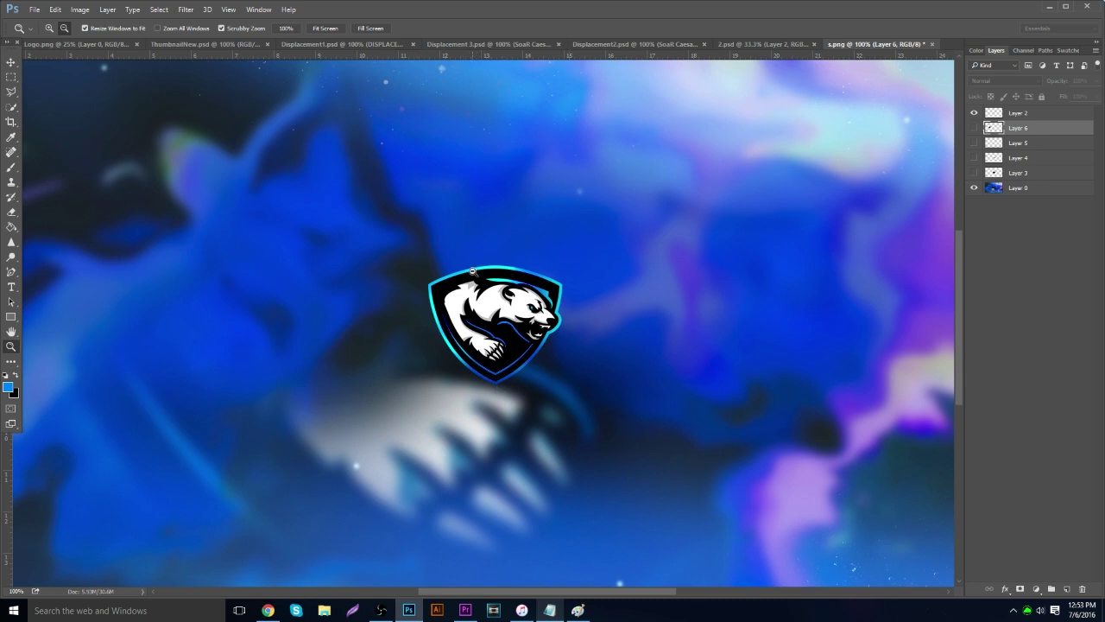
Switch to Chrome and search Google for "call of duty infinite warfare".
left_click(268, 609)
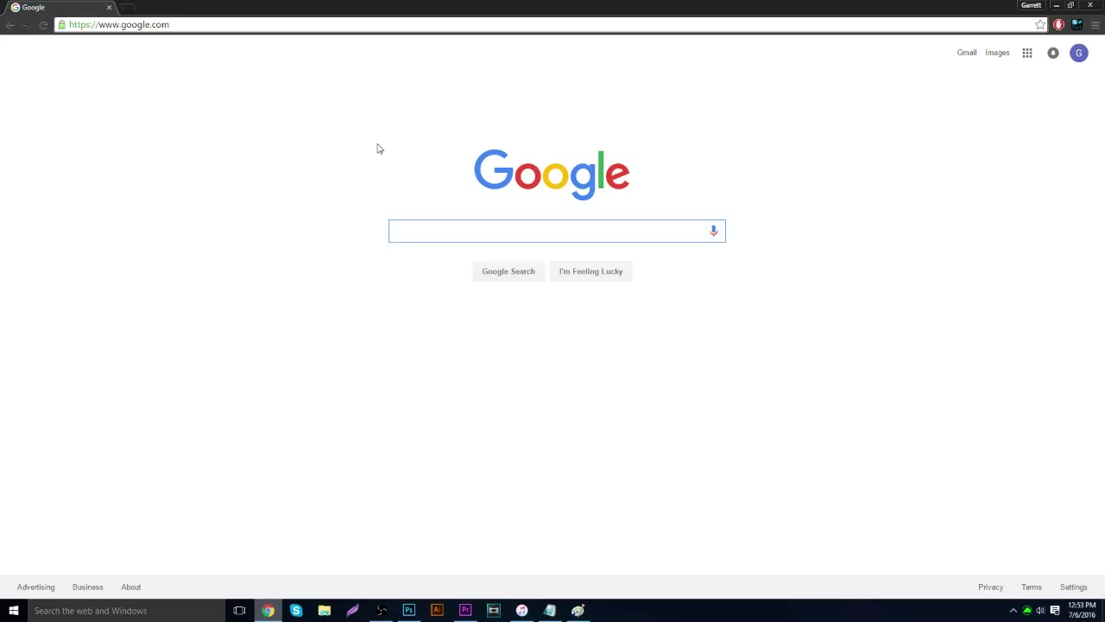
type("cod")
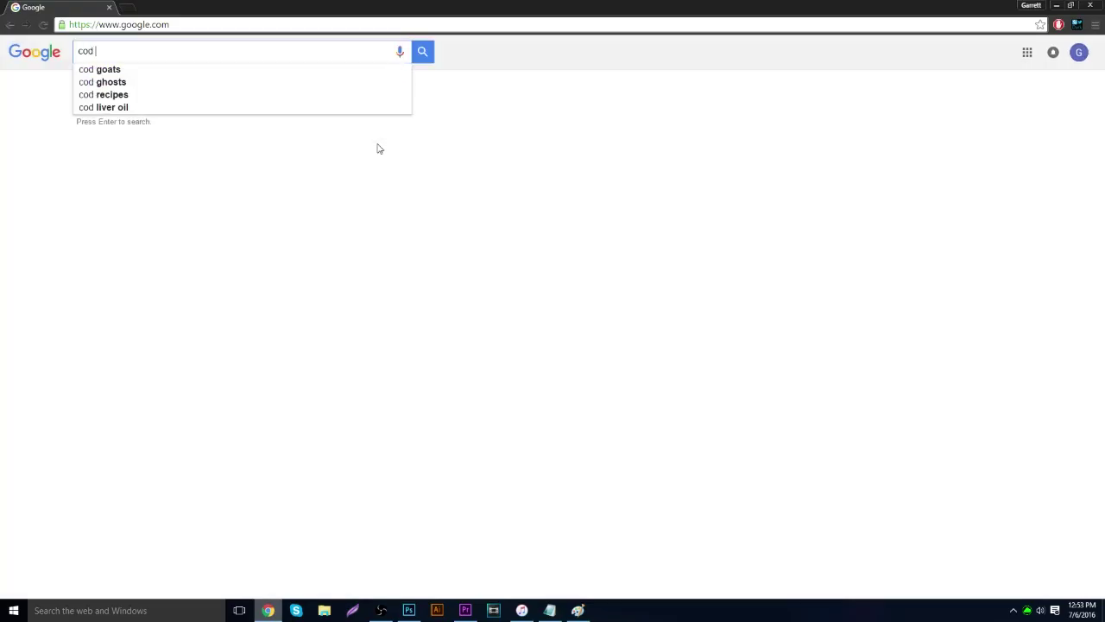
key("BackSpace")
key("BackSpace")
key("BackSpace")
type("all of du")
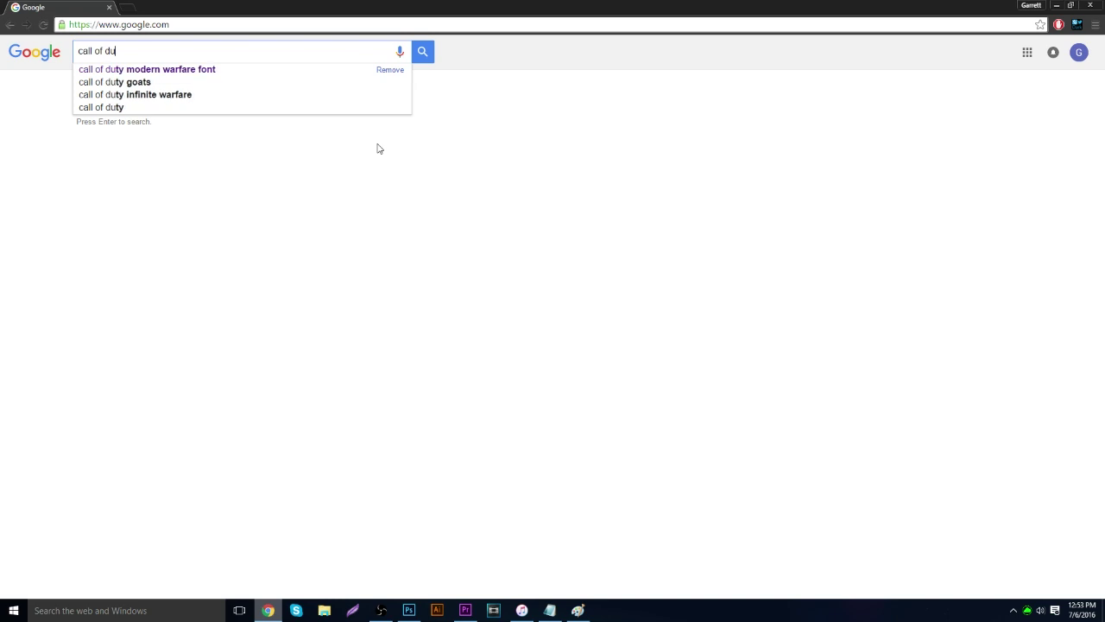
type("ty infinite w")
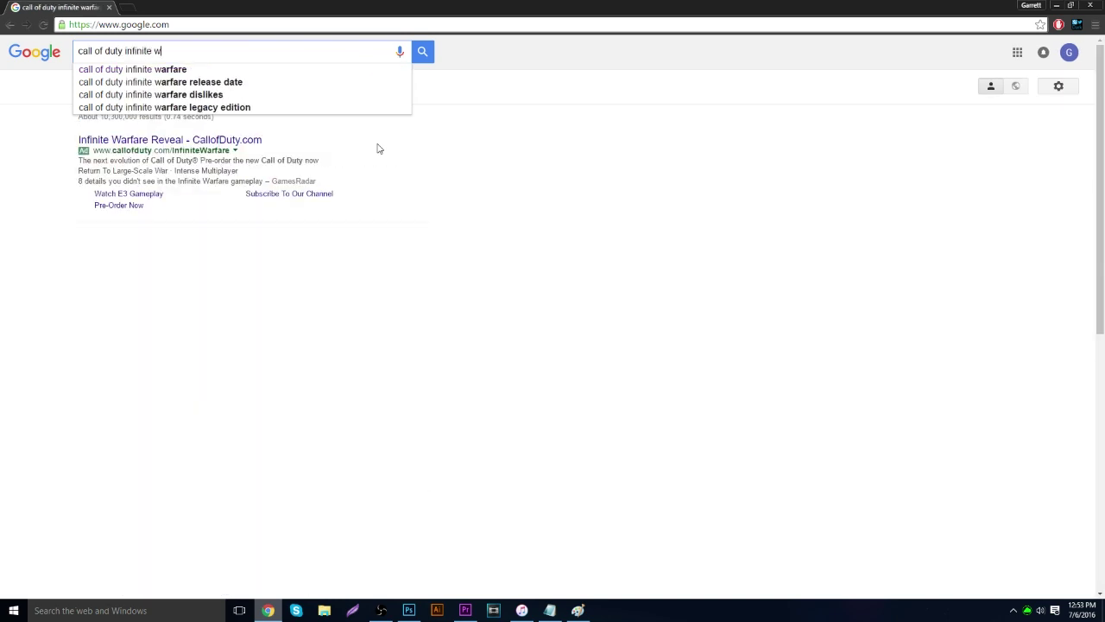
type("arfare")
key("Return")
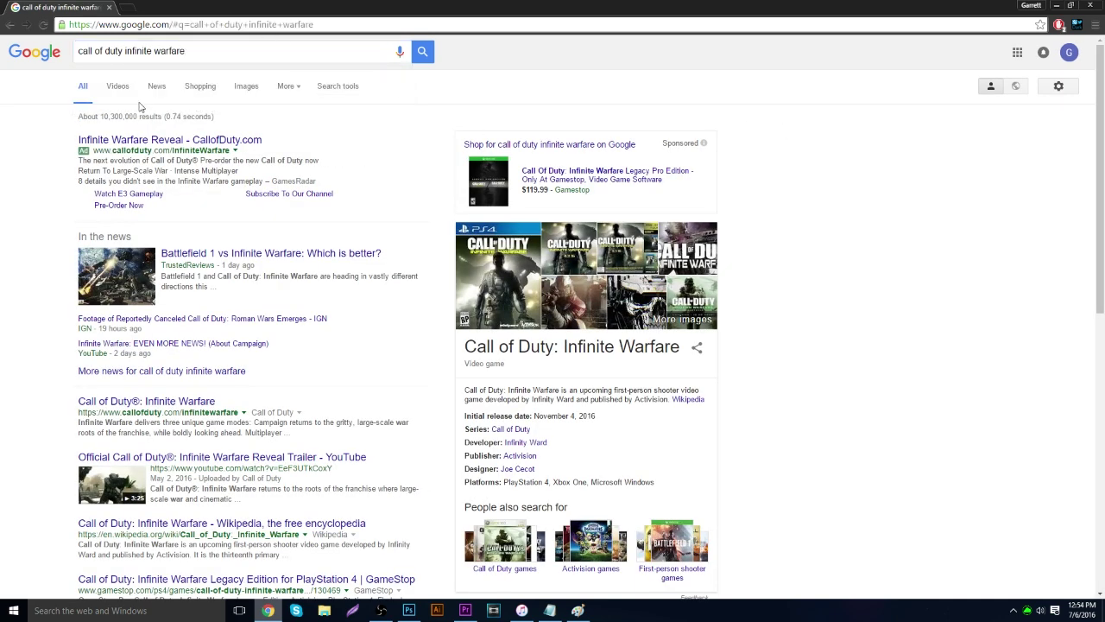
Copy the full-size picture of the soldier aiming a launcher from the image results and paste it into the Photoshop document.
left_click(245, 87)
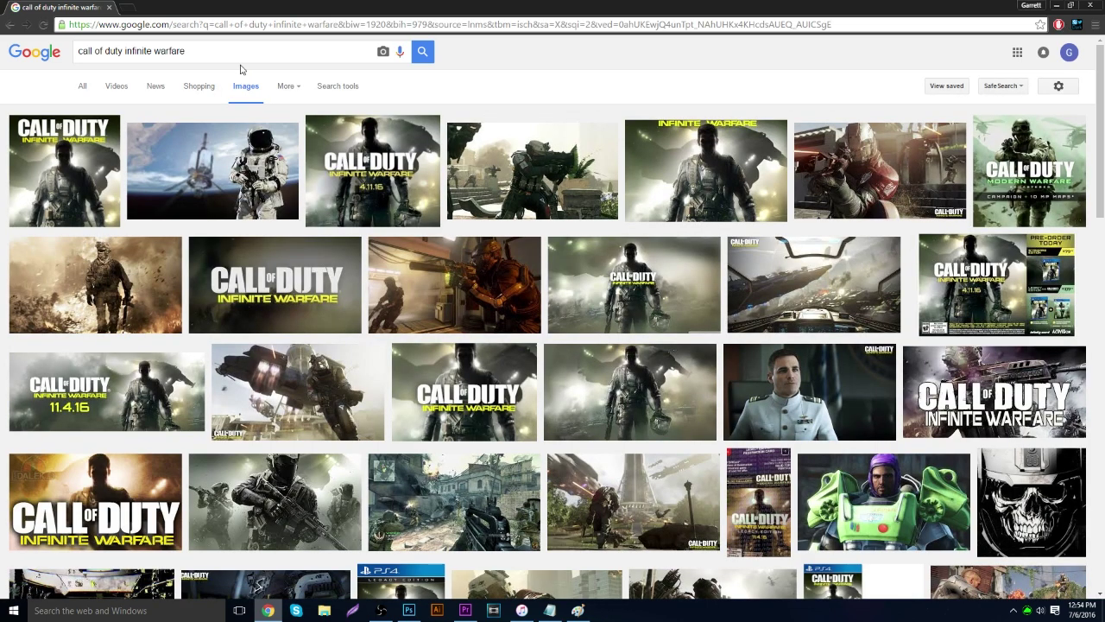
left_click(533, 177)
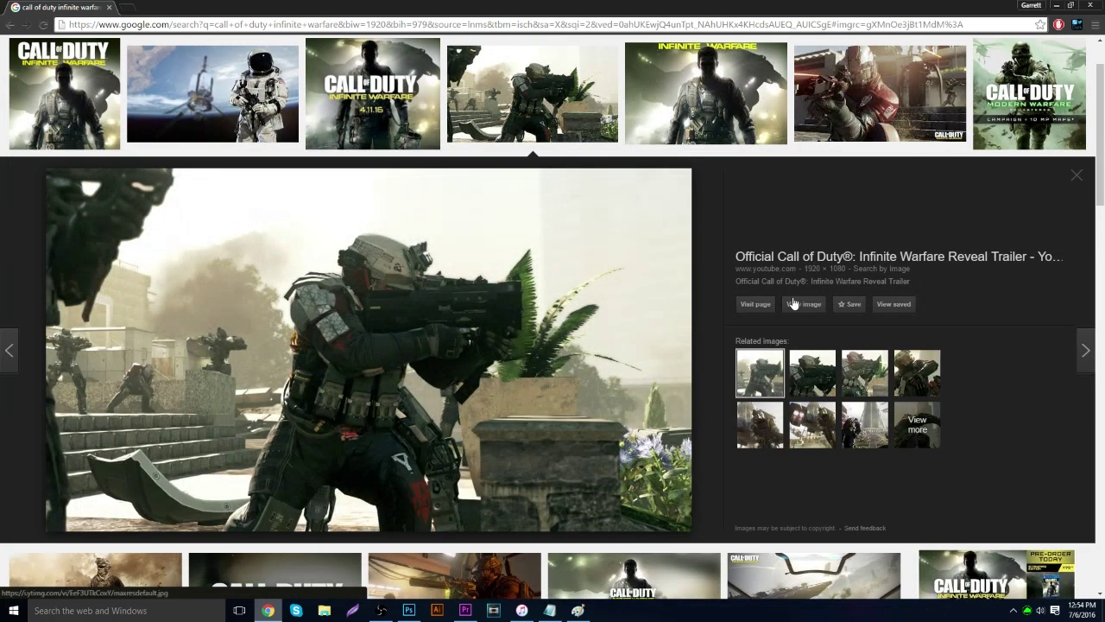
left_click(803, 304)
right_click(447, 263)
left_click(460, 300)
left_click(411, 609)
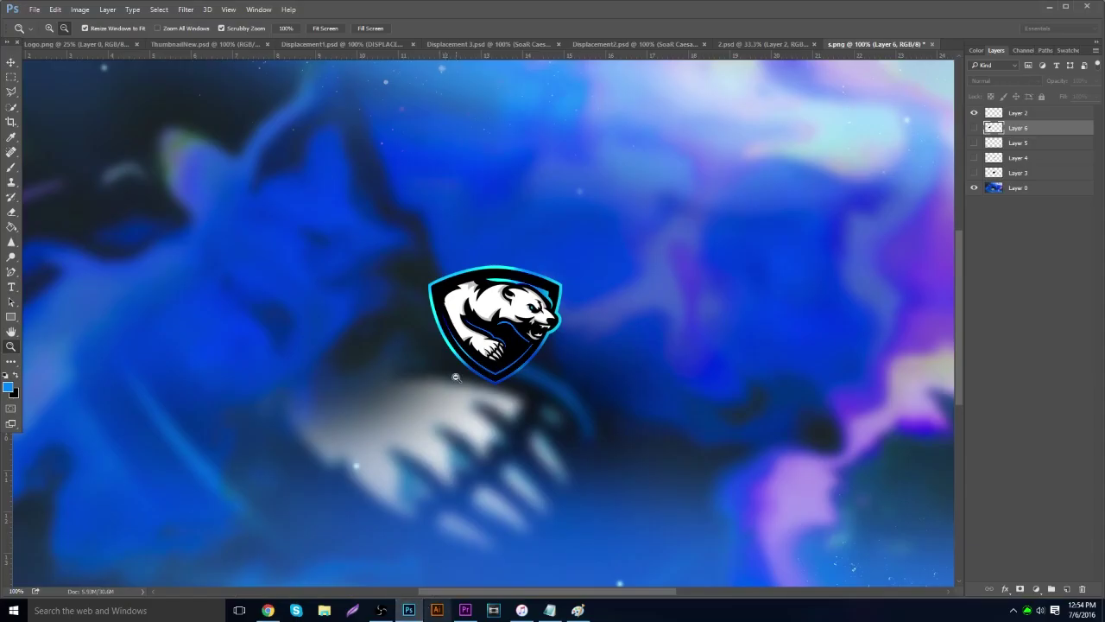
key("ctrl+v")
Start a Pen path along the upper edge of the soldier's shoulder armour, ending at the neck.
left_click_drag(488, 337, 572, 279)
scroll(183, 222, "up", 2)
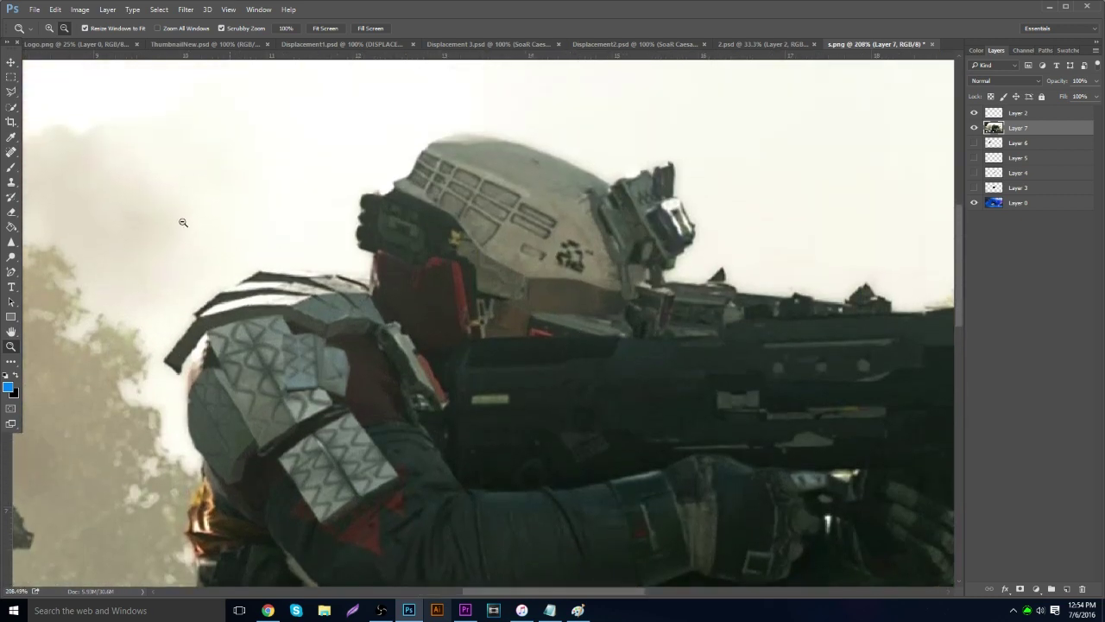
left_click_drag(11, 272, 87, 271)
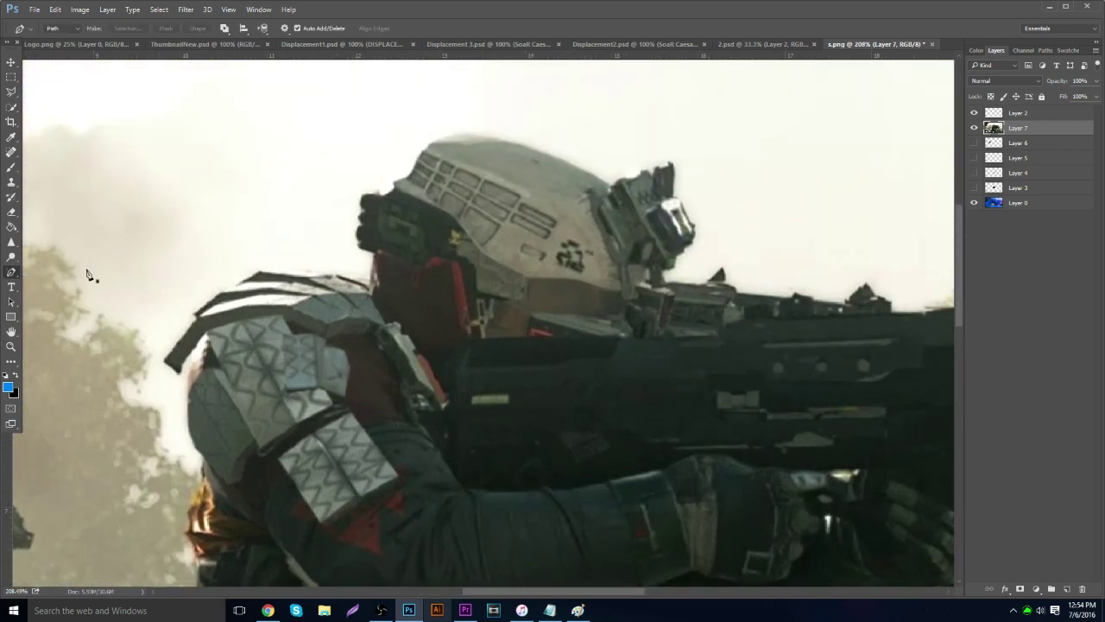
left_click(196, 318)
left_click(219, 291)
left_click(263, 278)
left_click(300, 266)
left_click(331, 272)
left_click(347, 273)
left_click(371, 276)
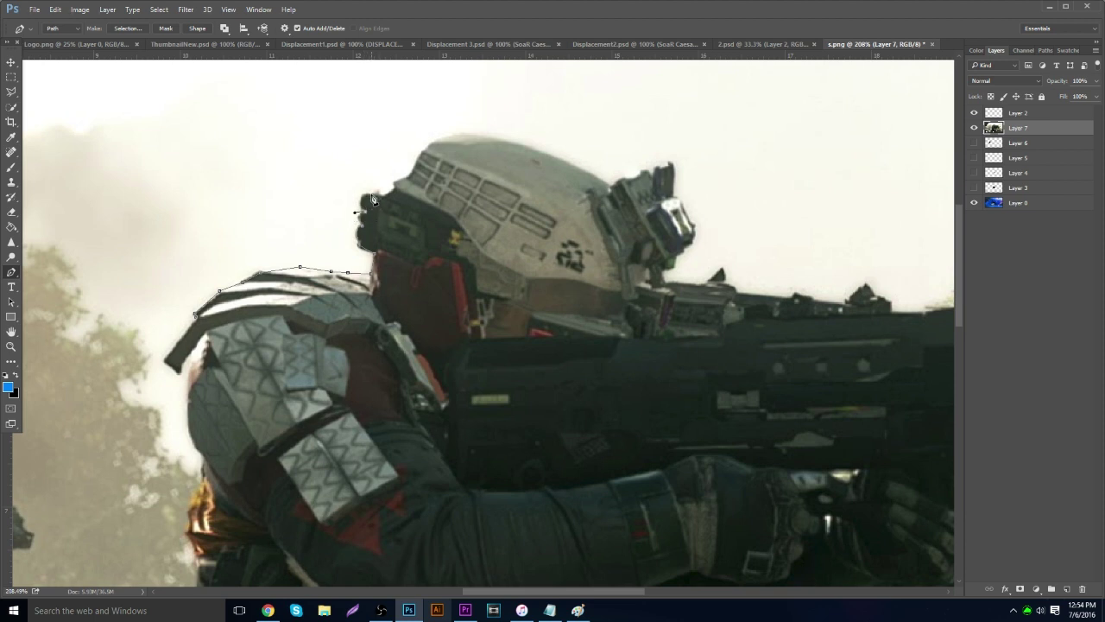
Extend the path up the back of the head and curve it over the helmet to the front-mounted device, removing unneeded direction handles.
left_click_drag(373, 194, 397, 198)
left_click(373, 195, "alt")
left_click_drag(466, 133, 493, 139)
left_click_drag(609, 185, 682, 231)
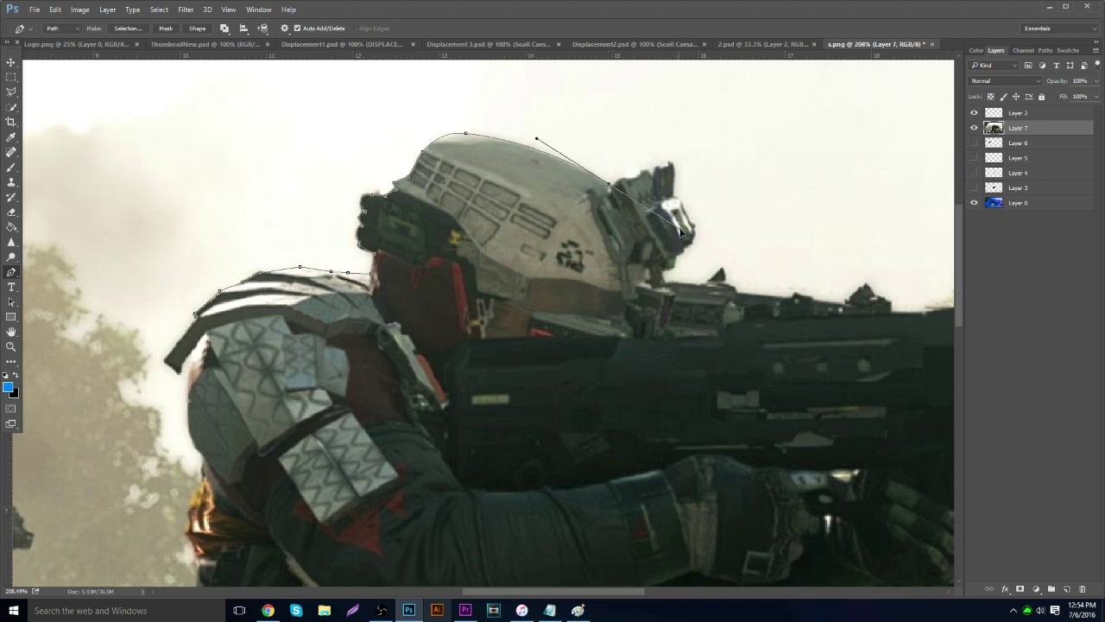
left_click(609, 185, "alt")
Continue the path with closely spaced anchors along the upper edge of the helmet's front-mounted device.
left_click(617, 182)
left_click(623, 177)
left_click(636, 176)
left_click(641, 171)
left_click(648, 171)
left_click_drag(653, 180, 670, 172)
left_click(669, 167)
left_click(672, 164)
Trace the path down the front of the helmet device, under it and along the weapon's top edge.
left_click(676, 197)
left_click(696, 231)
left_click(678, 256)
left_click(674, 268)
left_click(663, 270)
left_click(663, 280)
left_click(702, 282)
left_click(723, 268)
left_click(725, 290)
left_click(788, 296)
Loop the path loosely through the bright sky above the soldier and close it at the starting anchor on the shoulder.
scroll(789, 303, "up", 3)
left_click(786, 182)
left_click(588, 96)
left_click(286, 109)
left_click(191, 227)
left_click_drag(153, 274, 153, 300)
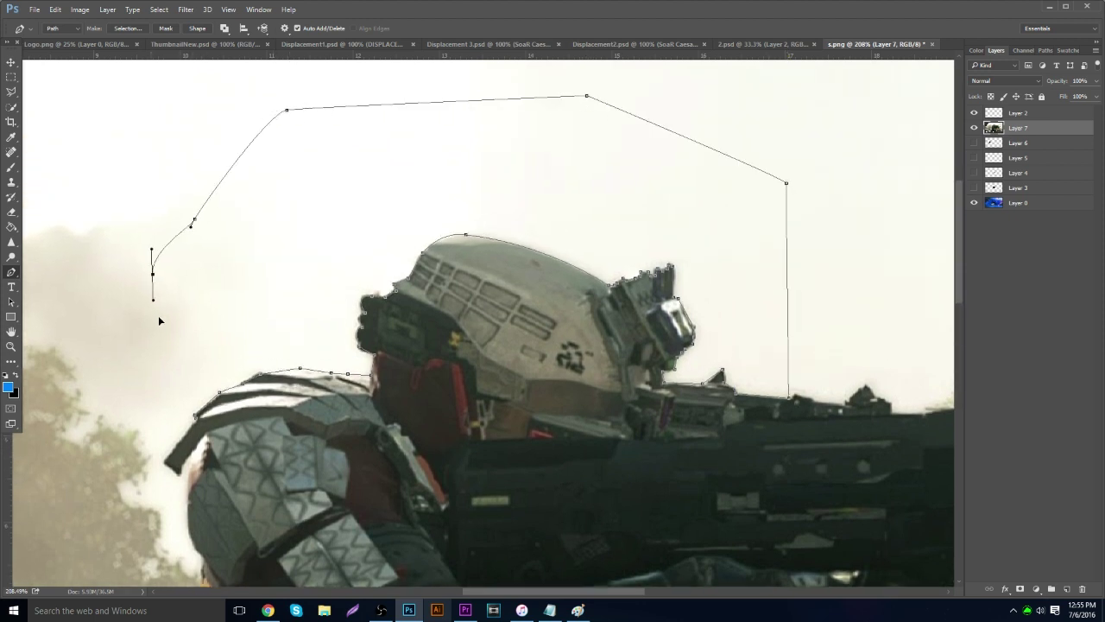
left_click(182, 418)
left_click(195, 416)
Make a selection from the closed path and delete the enclosed sky from Layer 7.
right_click(252, 313)
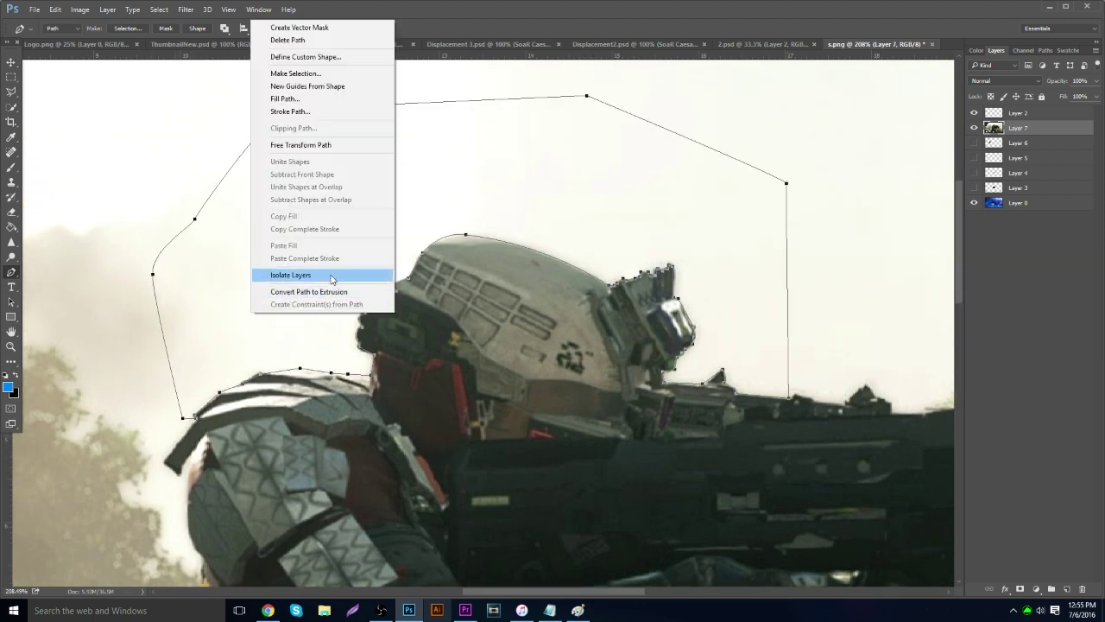
left_click(320, 74)
left_click(601, 179)
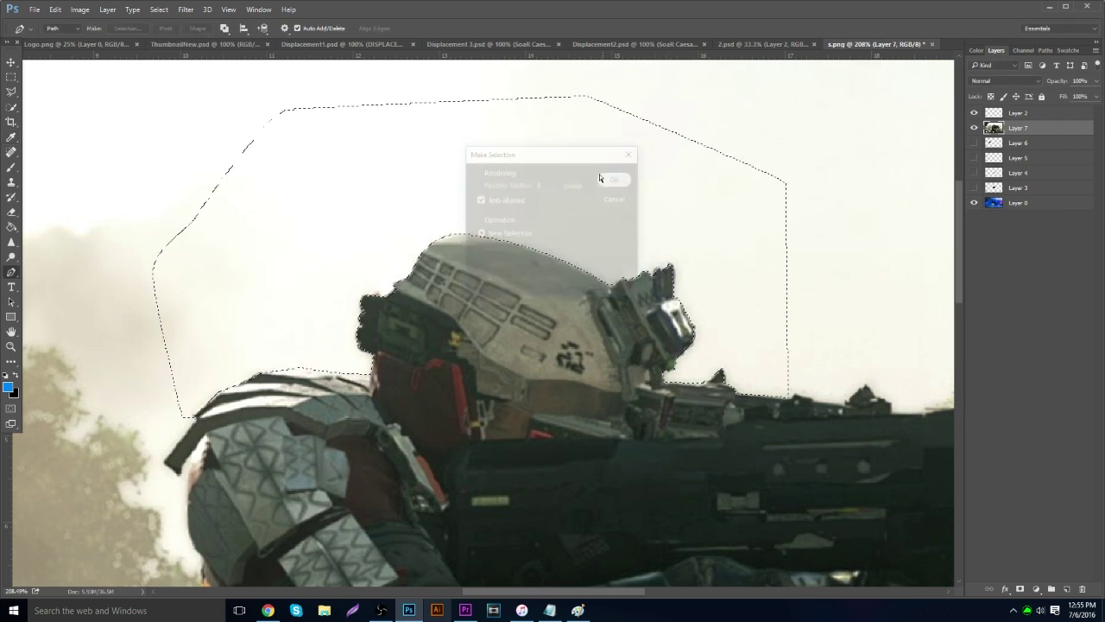
key("Delete")
Hide Layer 7, which holds the partly cut-out soldier picture, and switch to the Move tool.
scroll(70, 323, "down", 3)
left_click(10, 346)
left_click(367, 292)
left_click(367, 293)
left_click(454, 271)
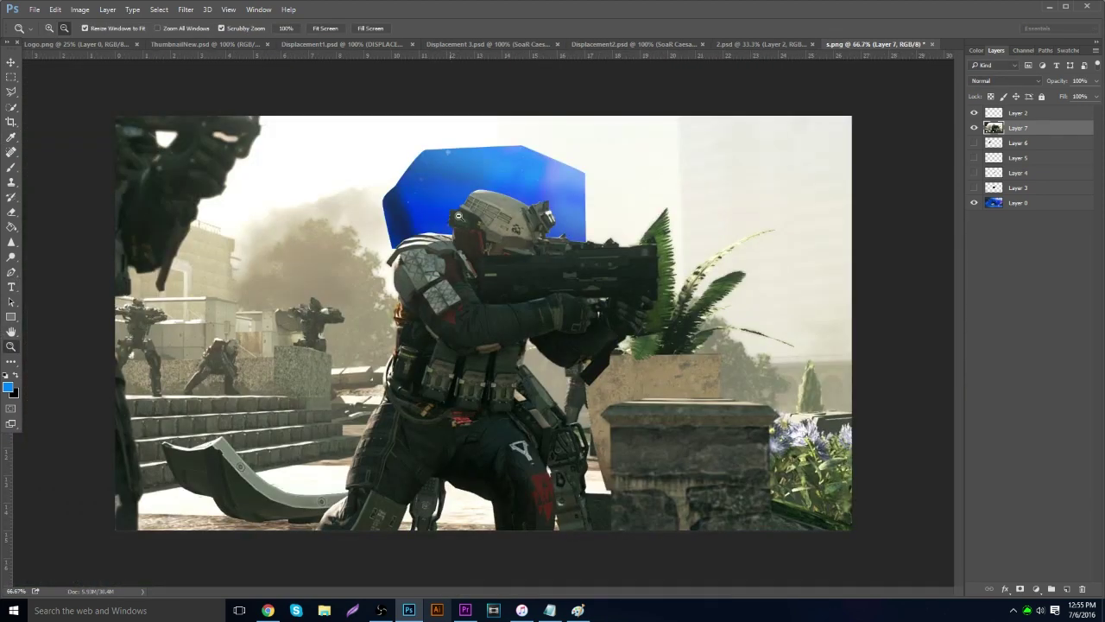
left_click_drag(482, 202, 490, 207)
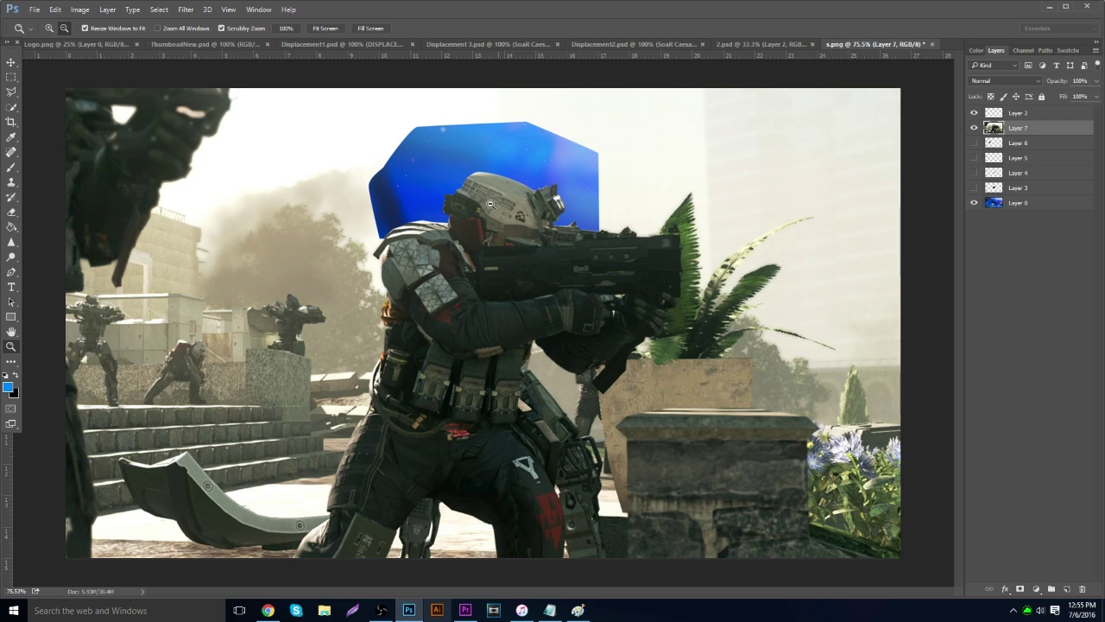
left_click(975, 128)
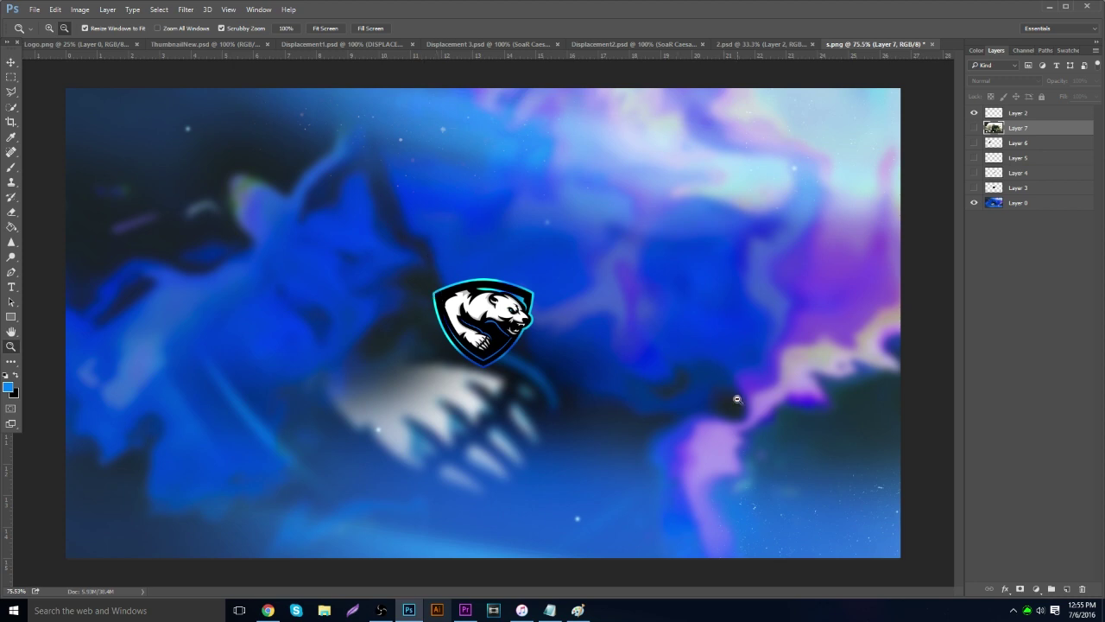
left_click(11, 62)
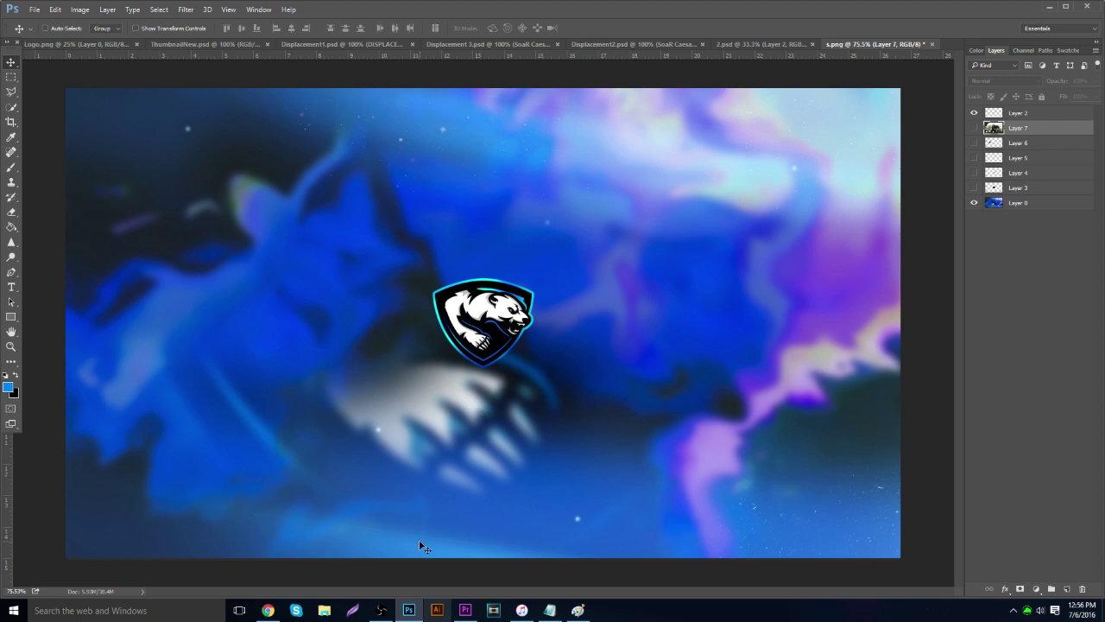
mouse_move(391, 614)
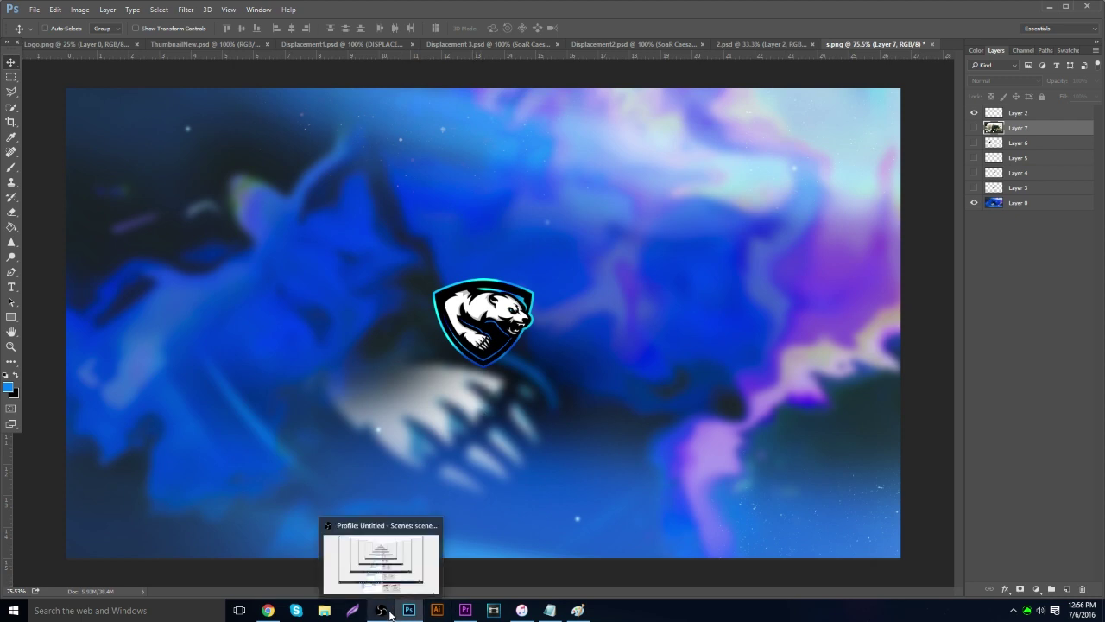
left_click(390, 613)
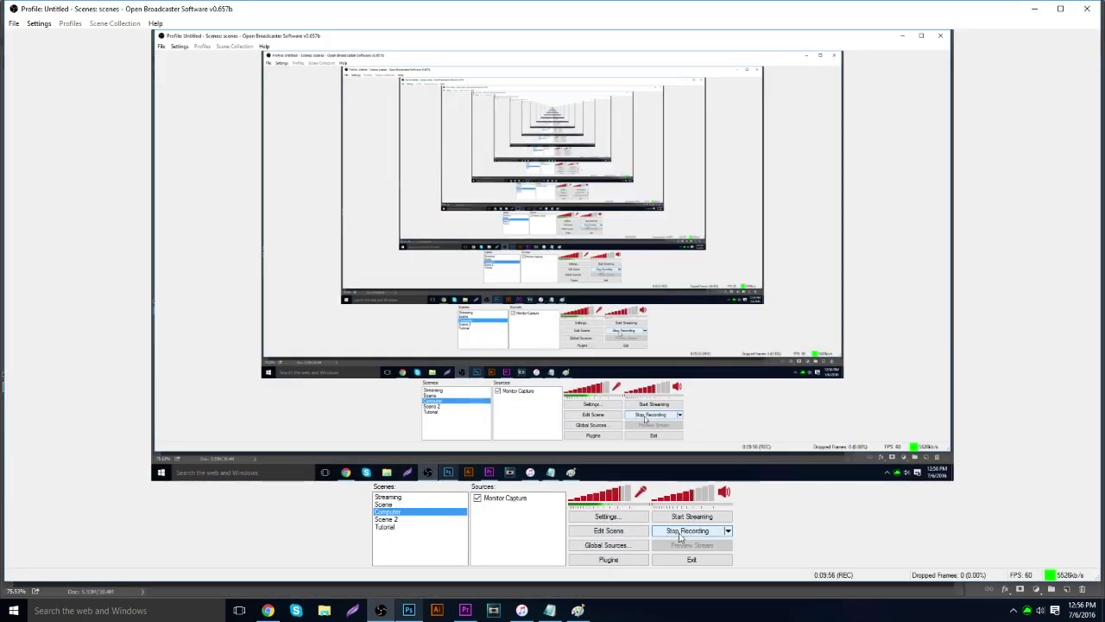